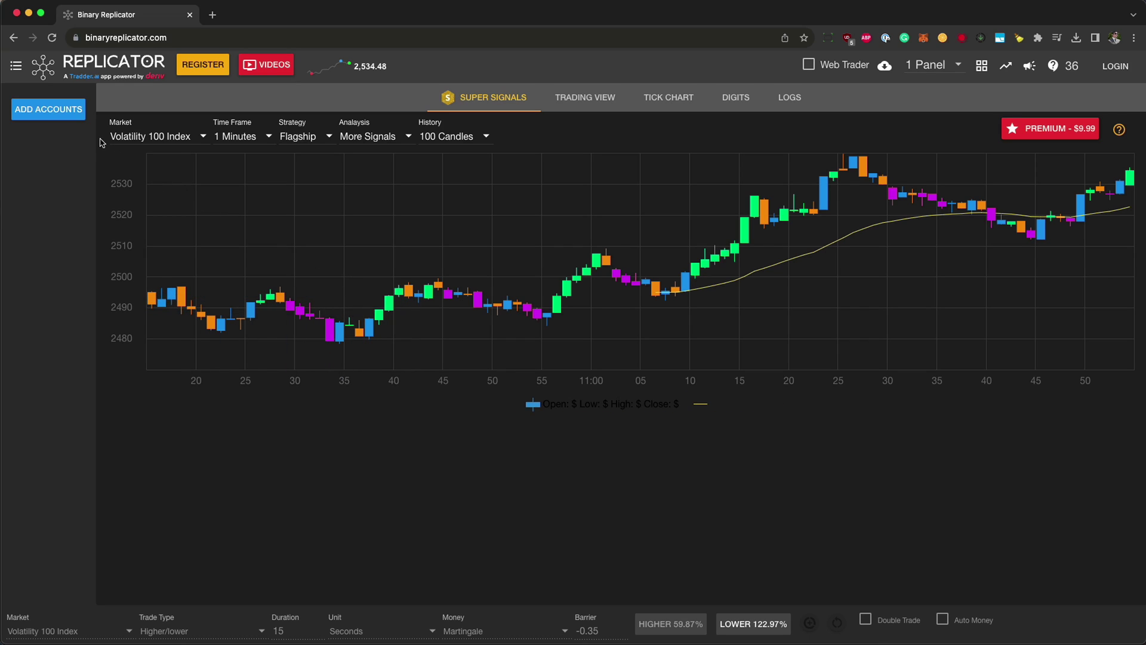
Open Client Management via ADD ACCOUNTS and paste the API token into the Token field
left_click(60, 121)
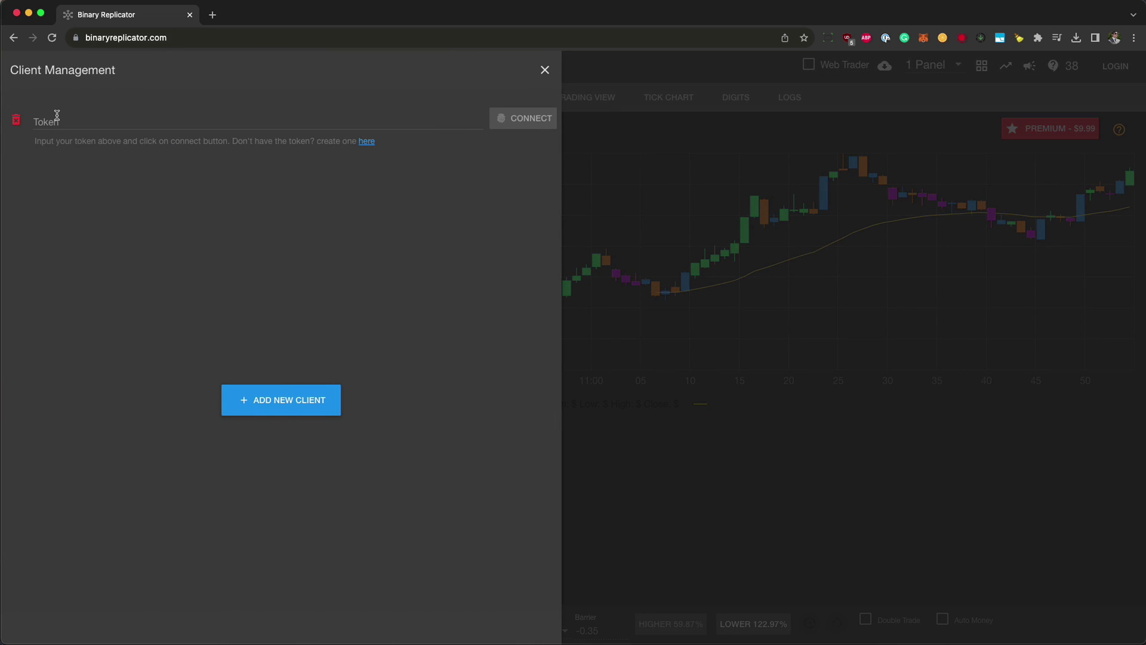
left_click(58, 119)
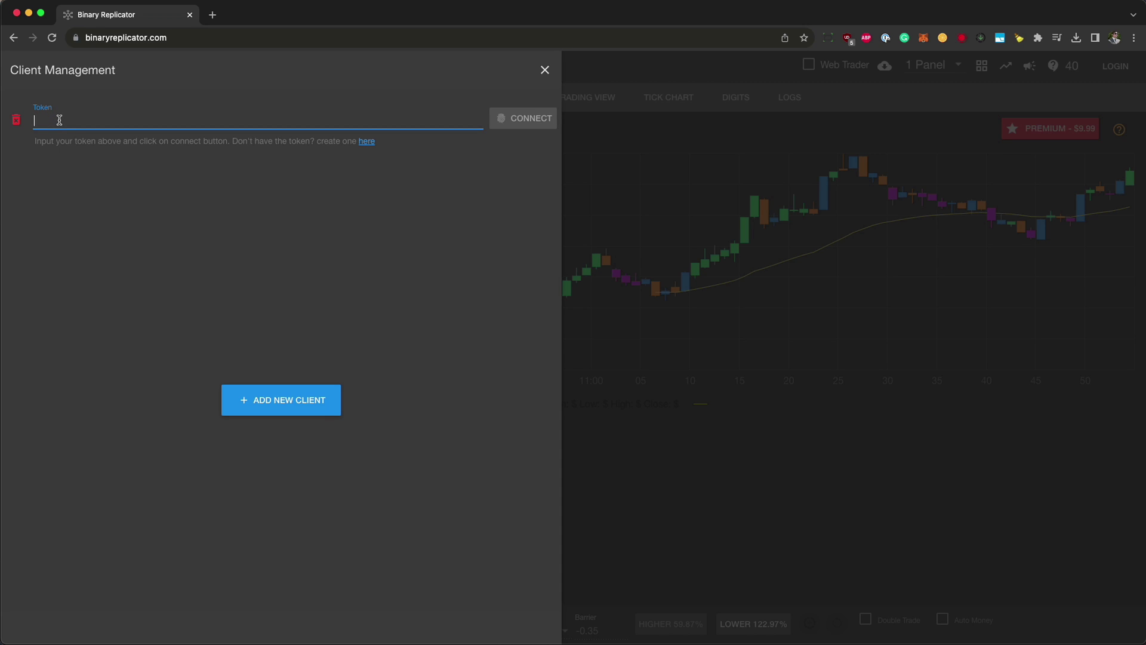
key("super+v")
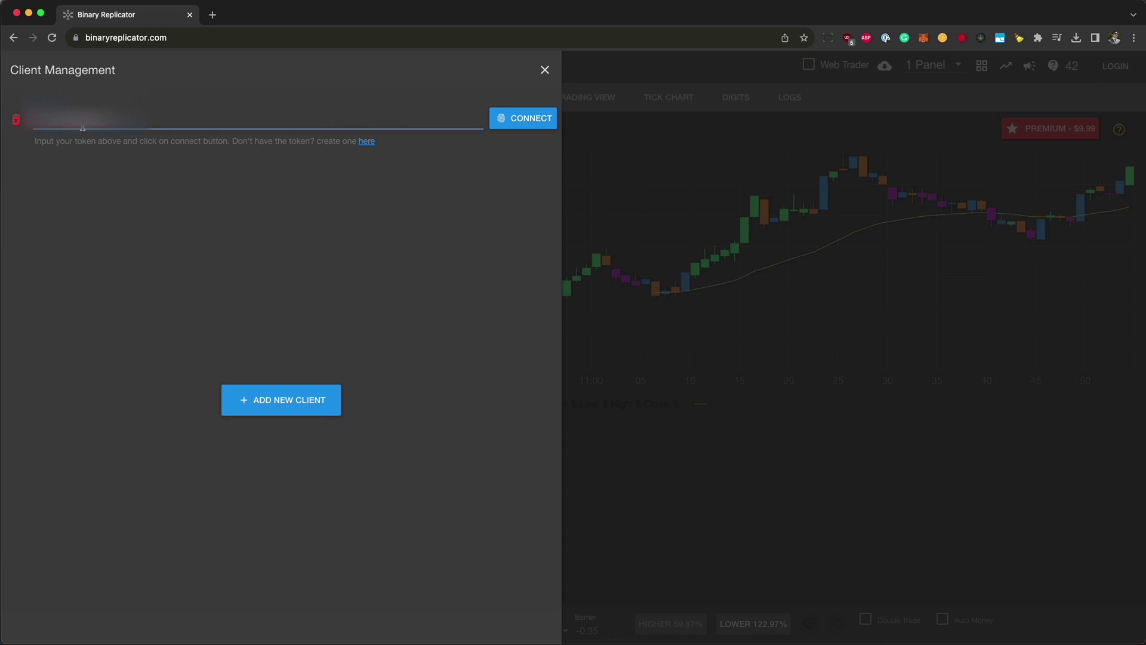
Connect the account, review its Initial Stake, Actual Stake, Martingale and Reset fields, then close the panel
left_click(515, 124)
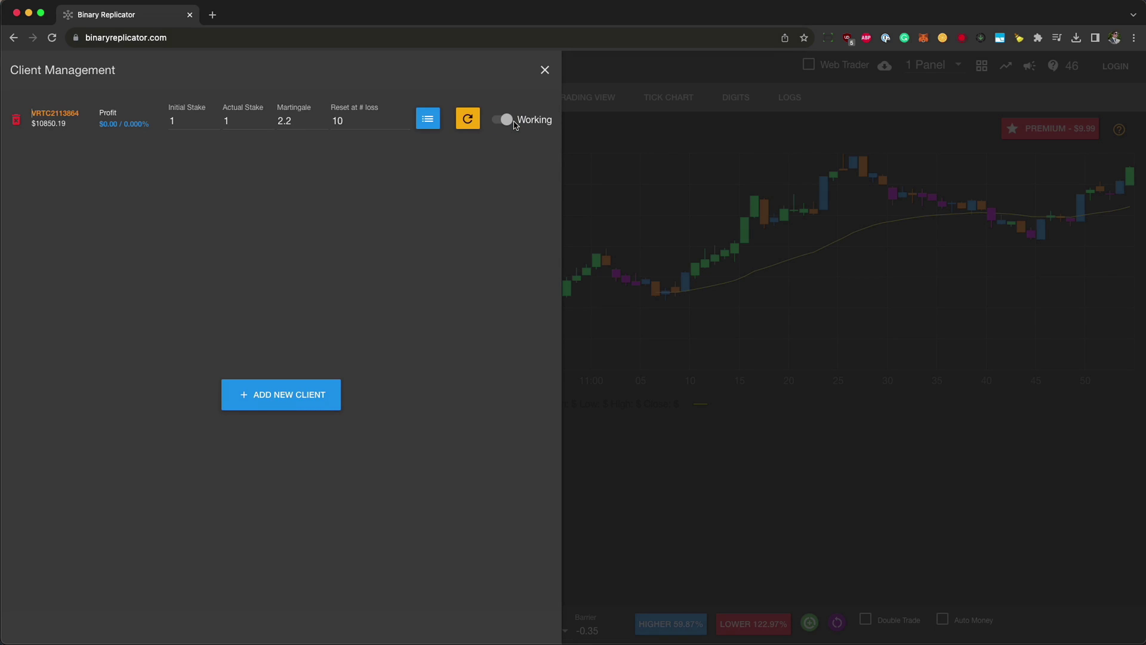
left_click(197, 122)
left_click(242, 122)
left_click(284, 122)
left_click(360, 122)
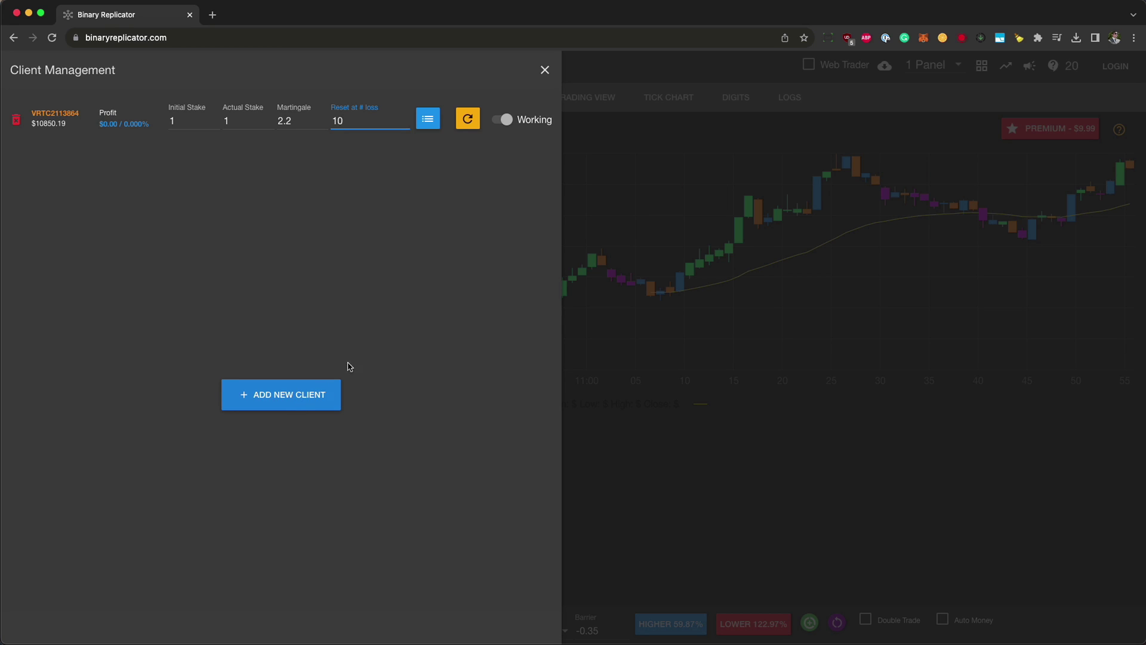
left_click(544, 72)
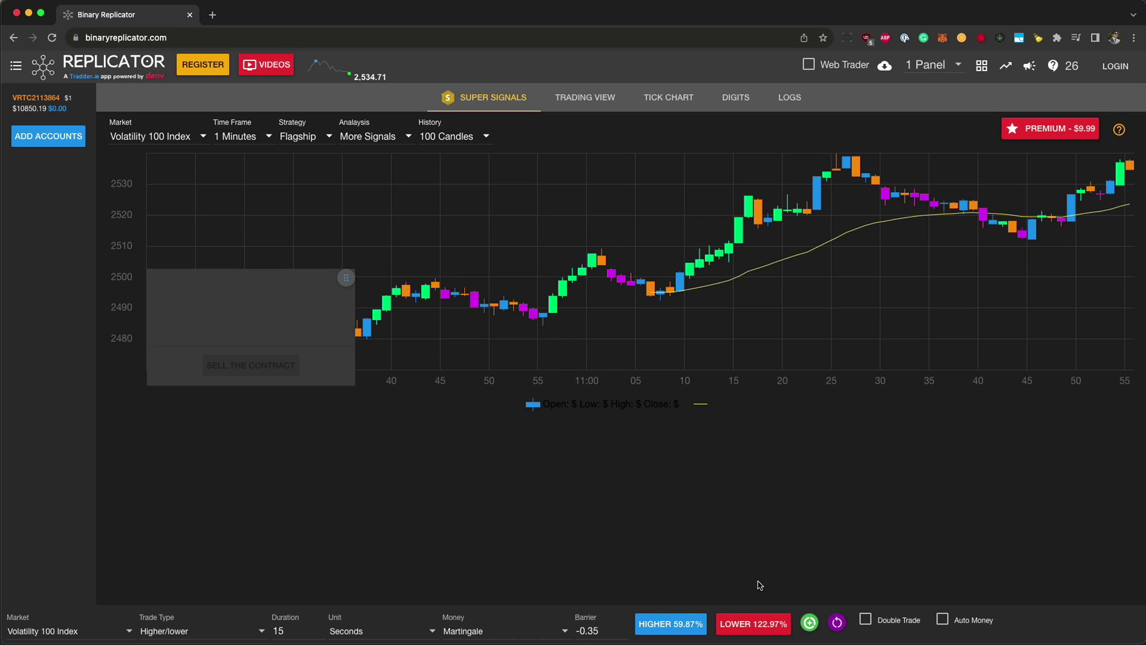
Apply Martingale to the client stake several times, then reset it to the initial $1
left_click(810, 624)
left_click(837, 625)
left_click(810, 623)
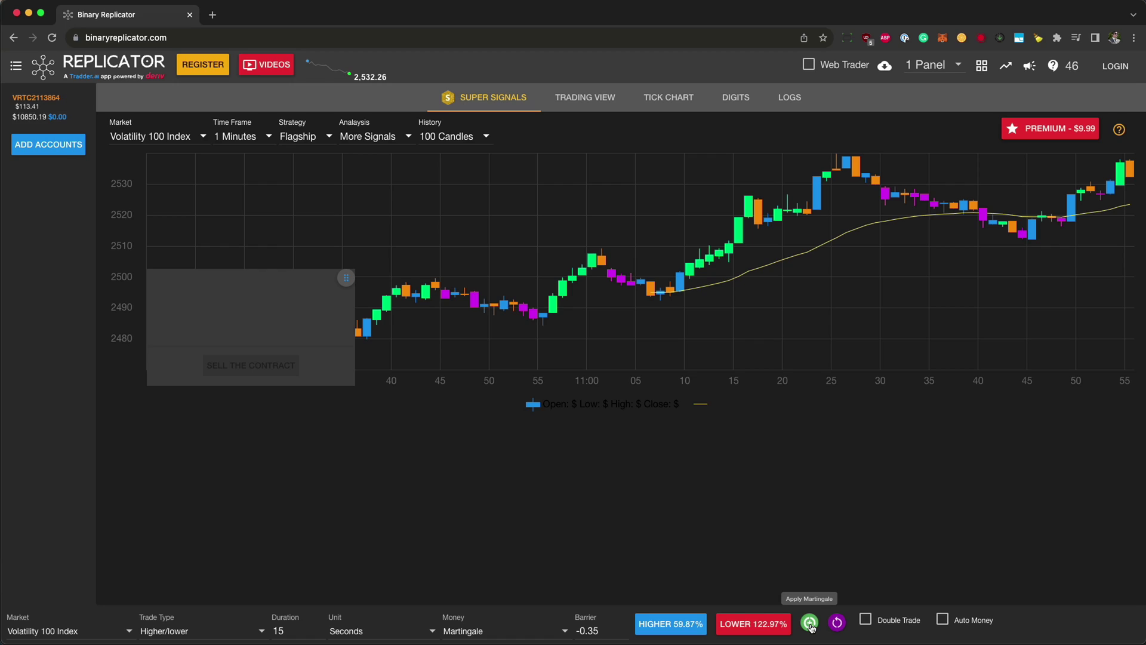
left_click(837, 624)
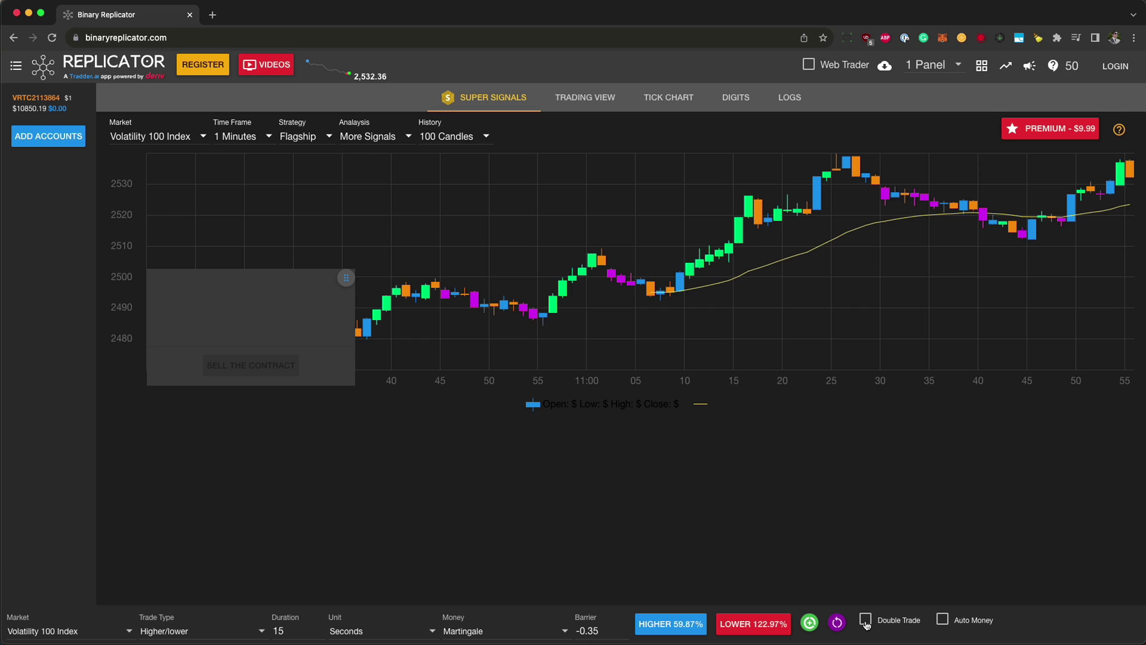
Toggle Double Trade on and back off, then enable Auto Money
left_click(865, 622)
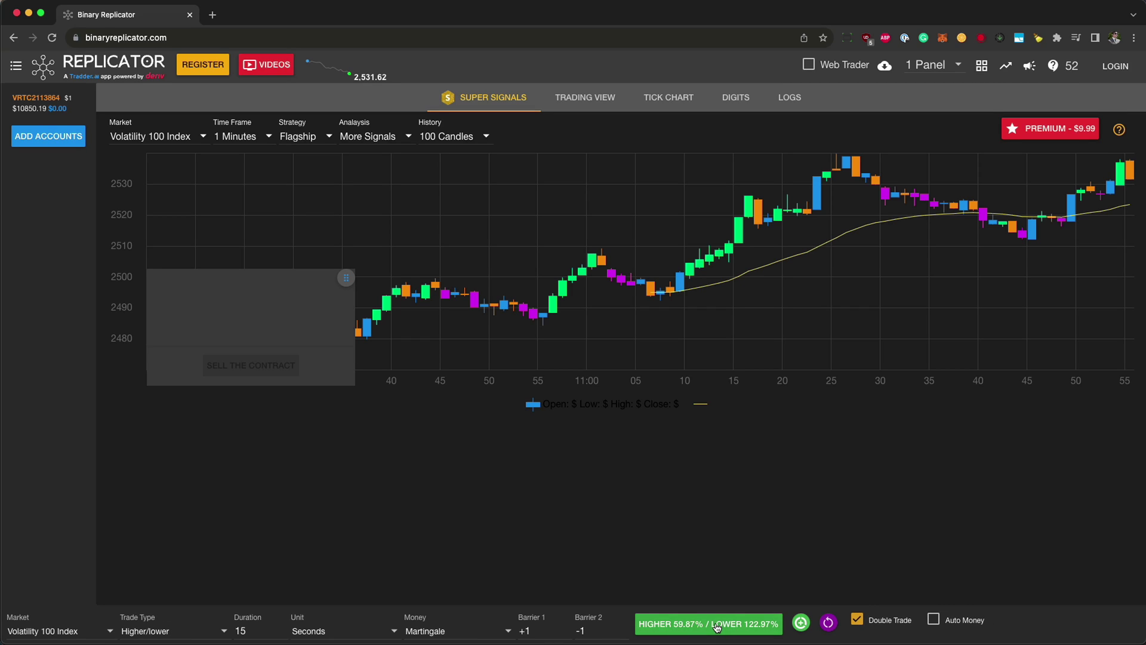
left_click(858, 620)
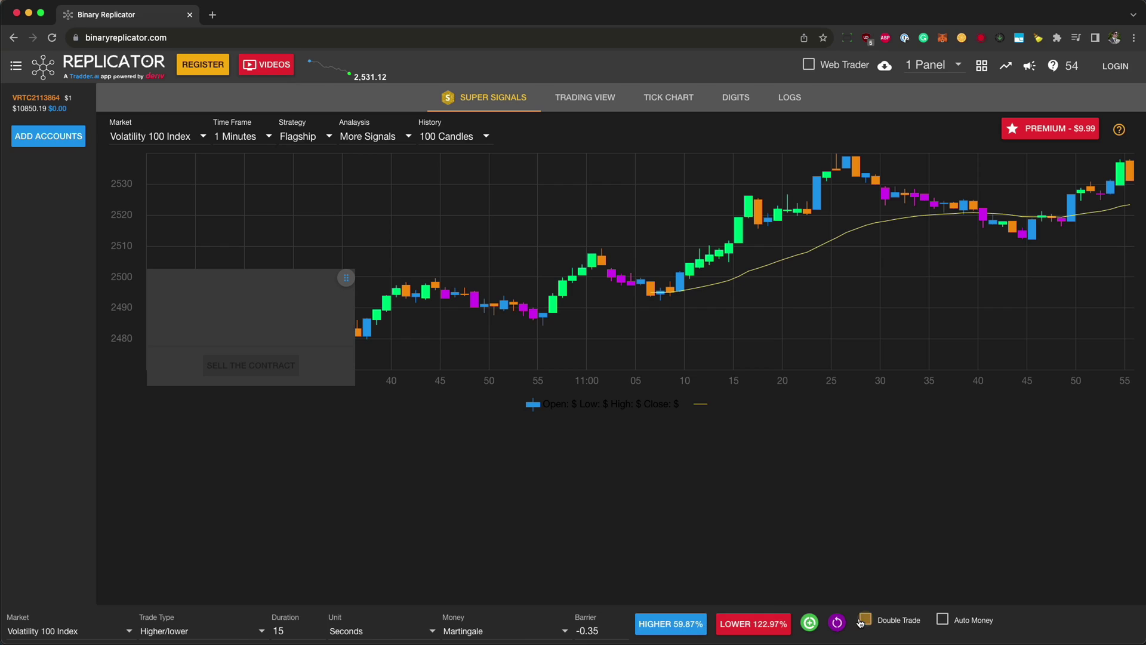
left_click(943, 621)
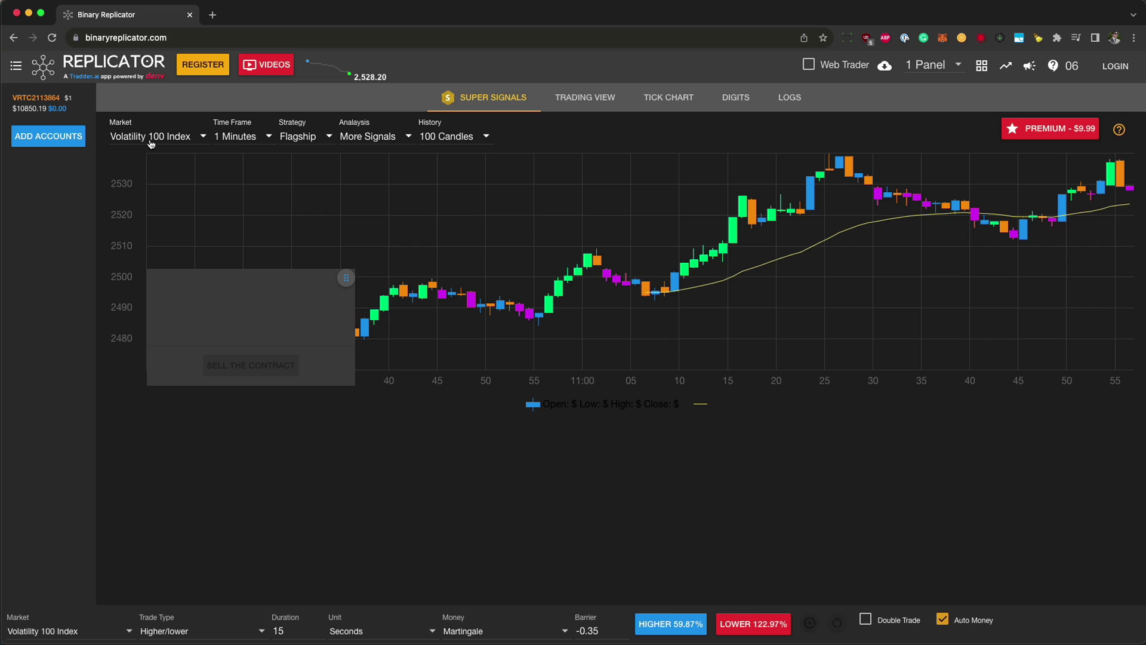
Turn Auto Money off and set the trade duration to 5 ticks
left_click(941, 619)
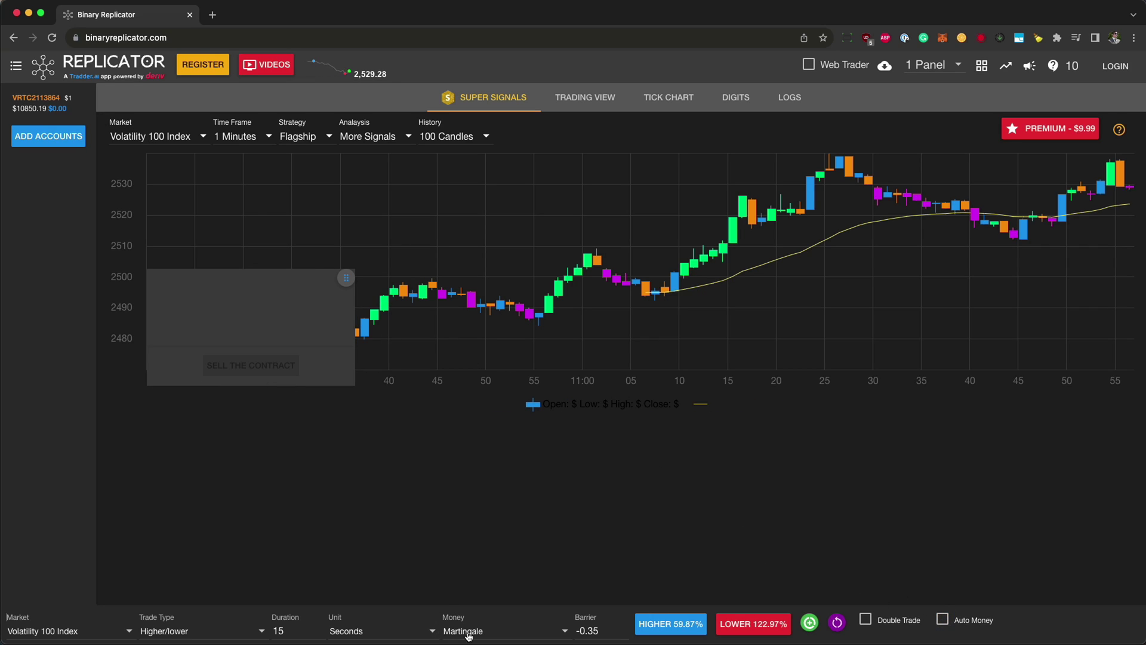
left_click(370, 630)
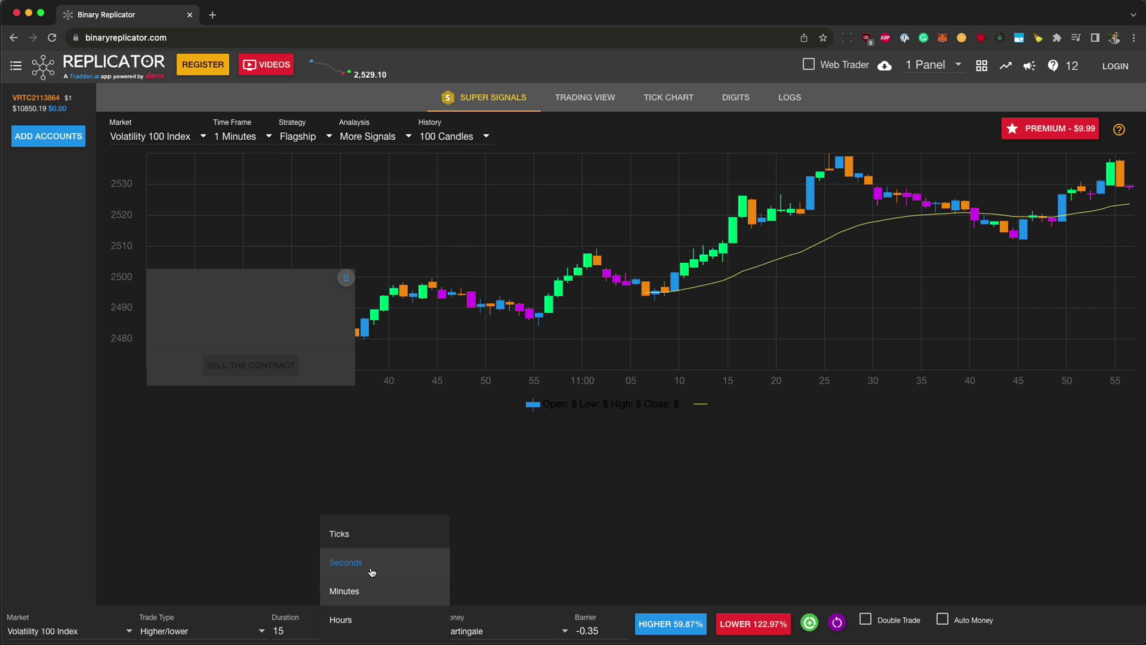
left_click(368, 540)
double_click(278, 631)
type("5")
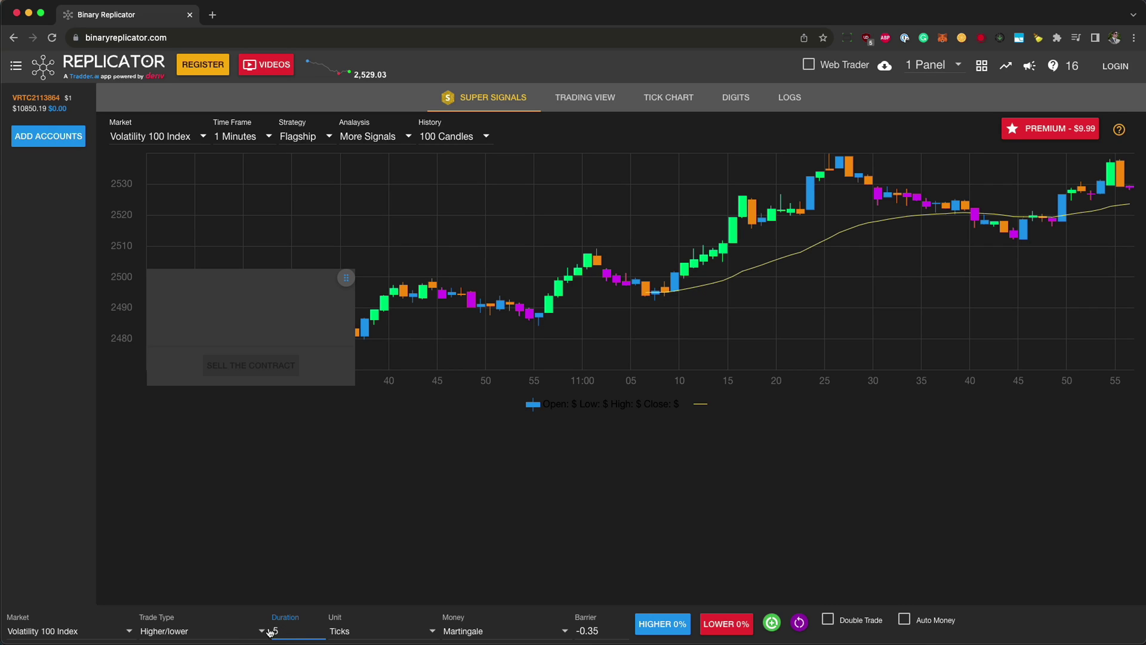
Change the trade type to Call/Put
left_click(246, 633)
scroll(233, 601, "down", 3)
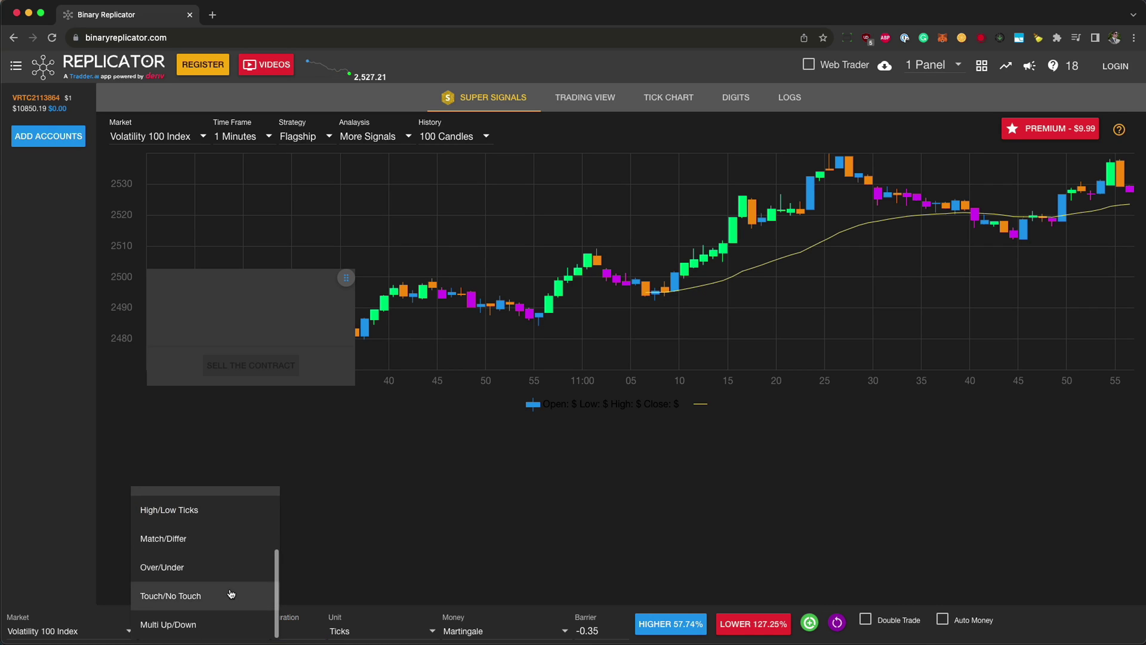
scroll(228, 596, "up", 3)
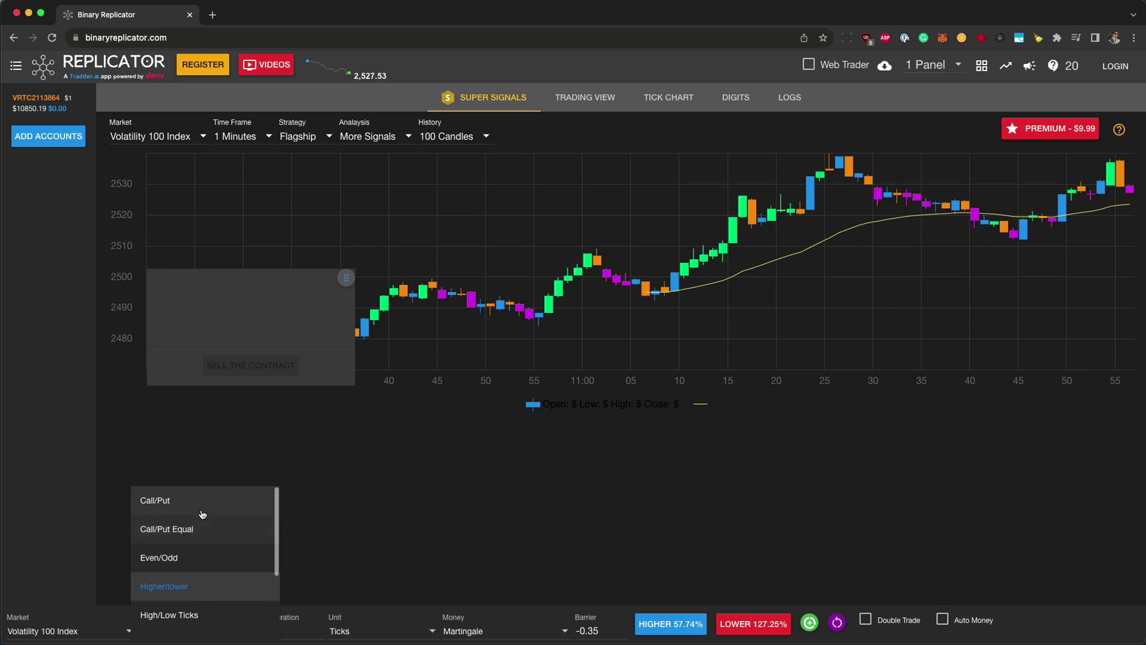
left_click(197, 496)
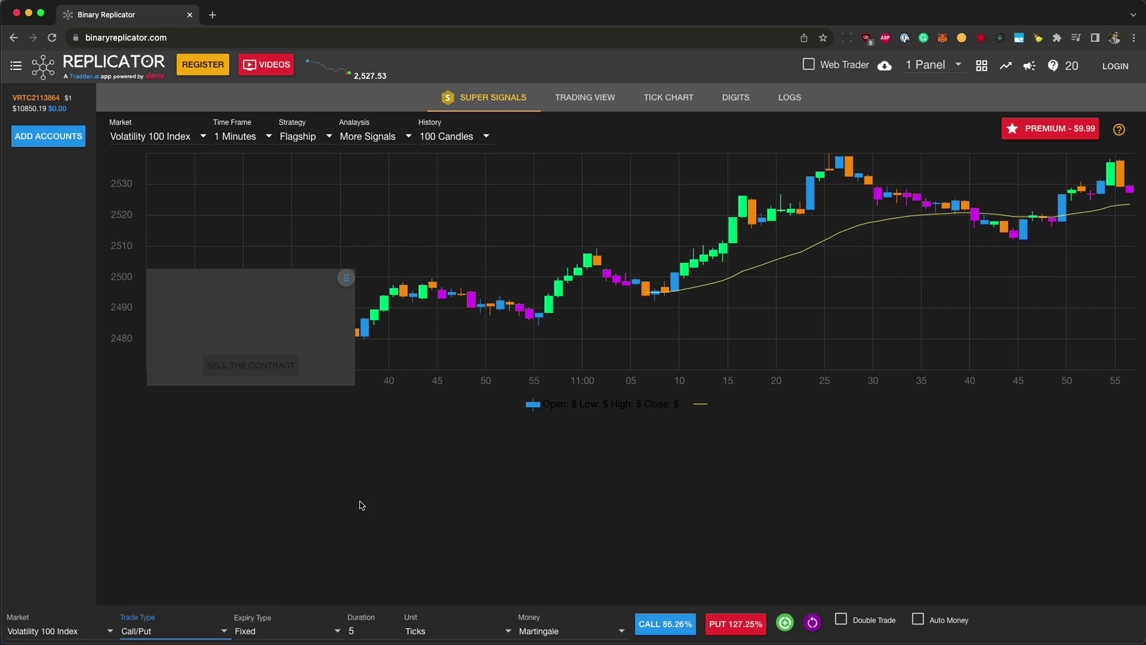
Place a $1 CALL trade on Volatility 100 Index and move its contract panel below the chart
left_click(659, 625)
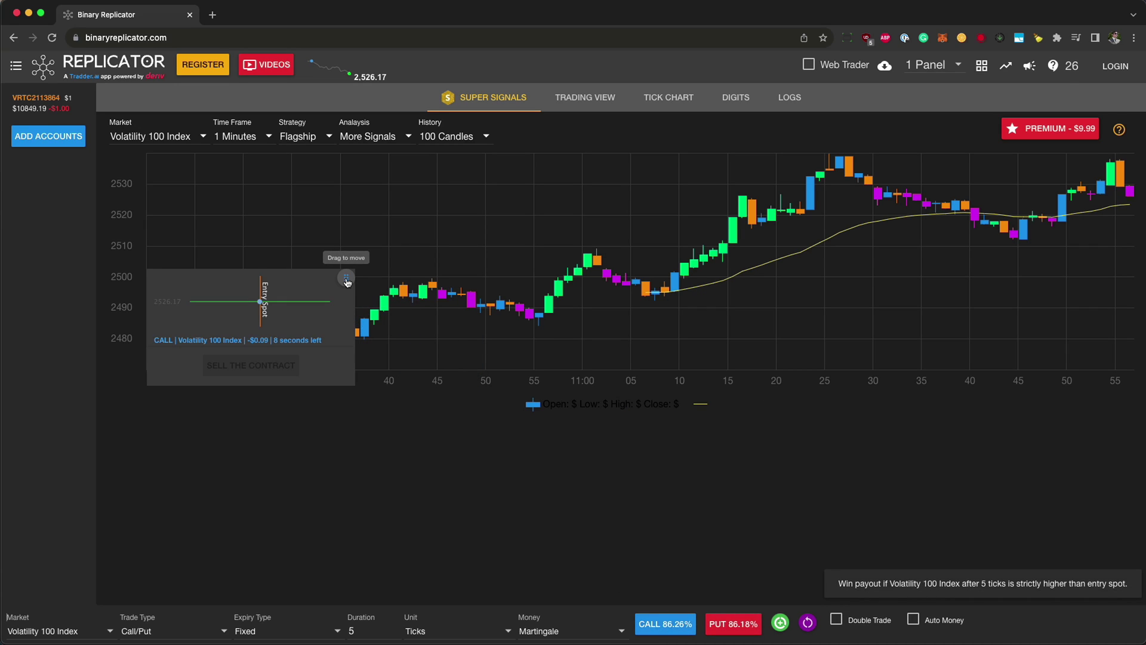
left_click_drag(346, 280, 342, 408)
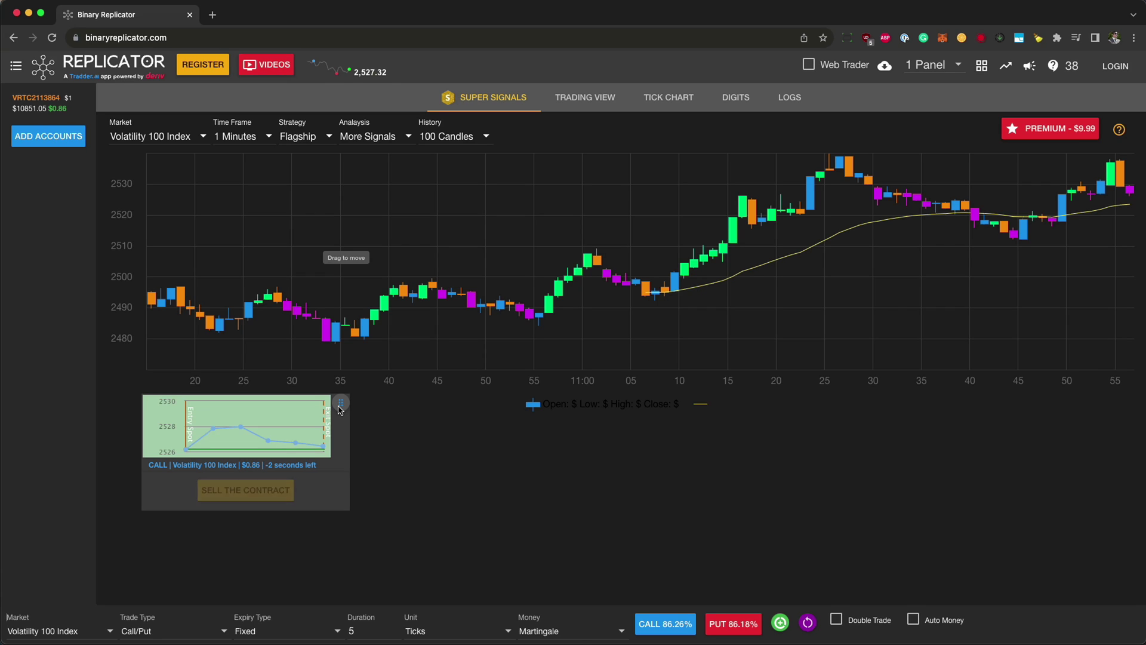
mouse_move(332, 452)
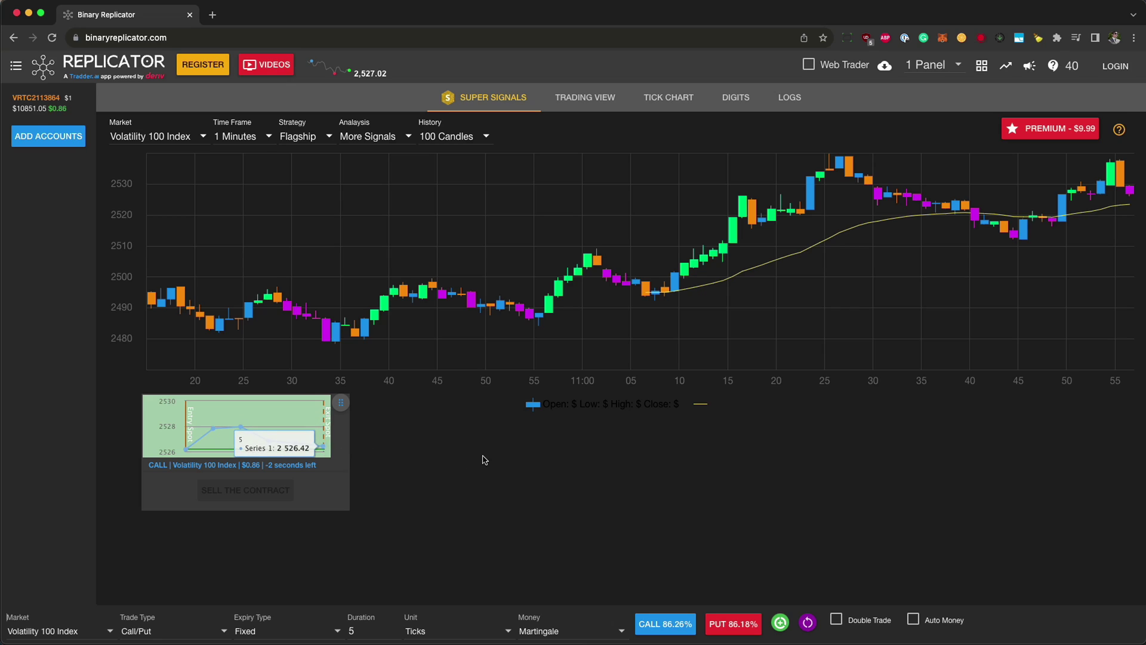
Switch the trade type back to Higher/Lower with Double Trade turned on
left_click(836, 621)
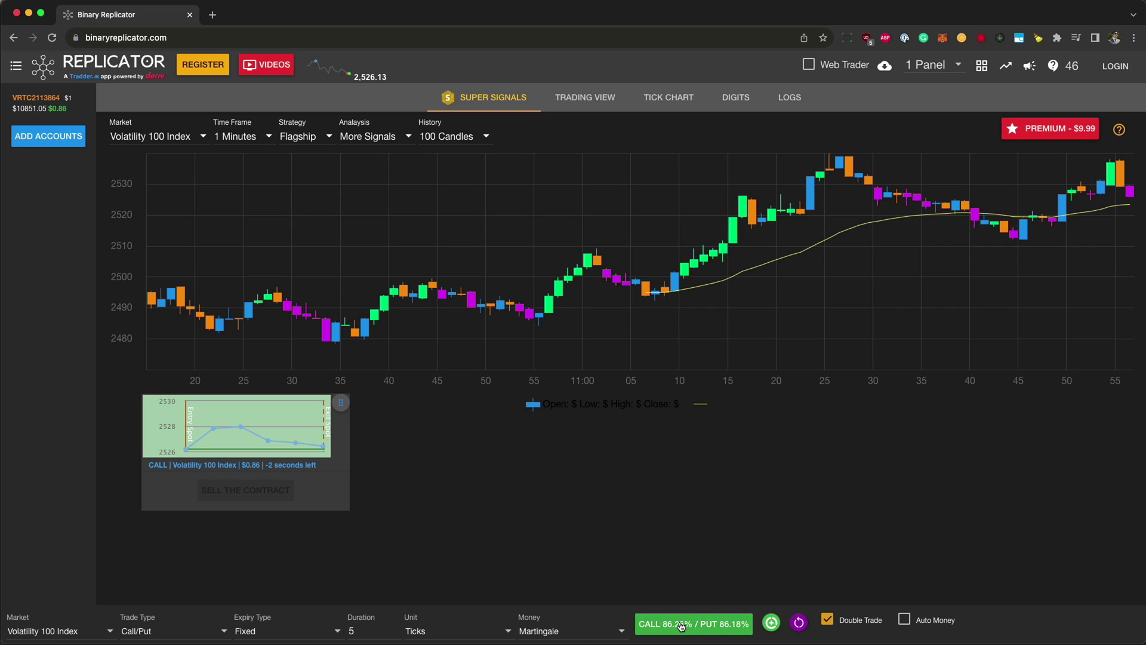
left_click(206, 631)
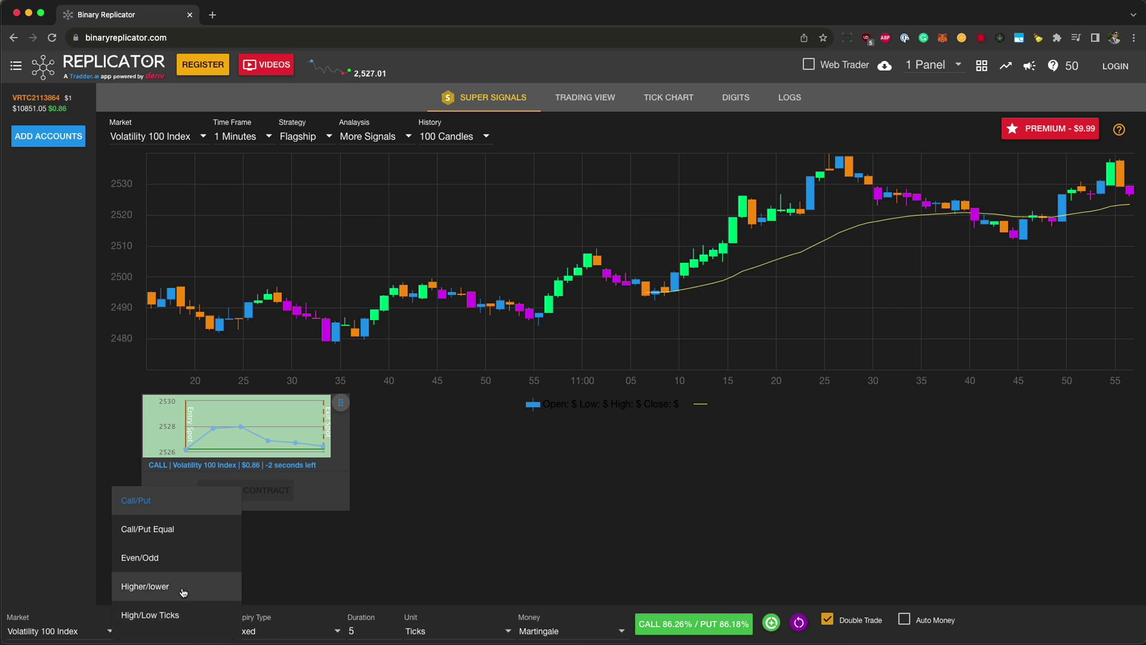
left_click(180, 586)
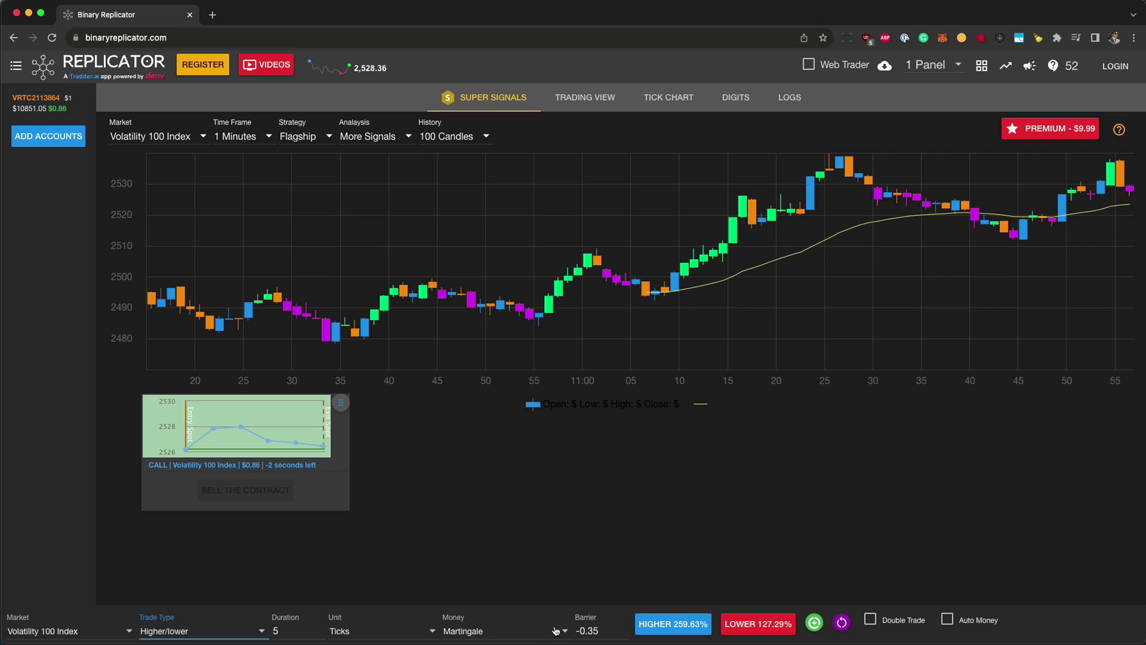
left_click(870, 619)
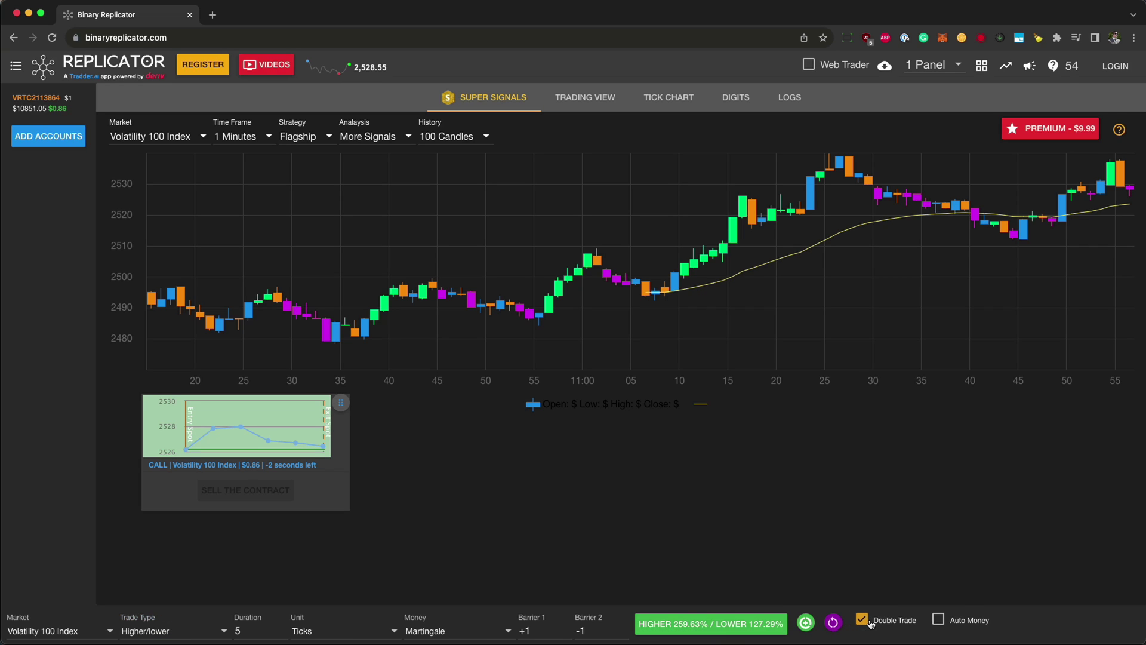
Set barriers to +0.35 and -0.35 and place the Higher/Lower double trade
left_click(543, 633)
scroll(543, 632, "down", 1)
left_click_drag(544, 615, 527, 615)
type("0.5")
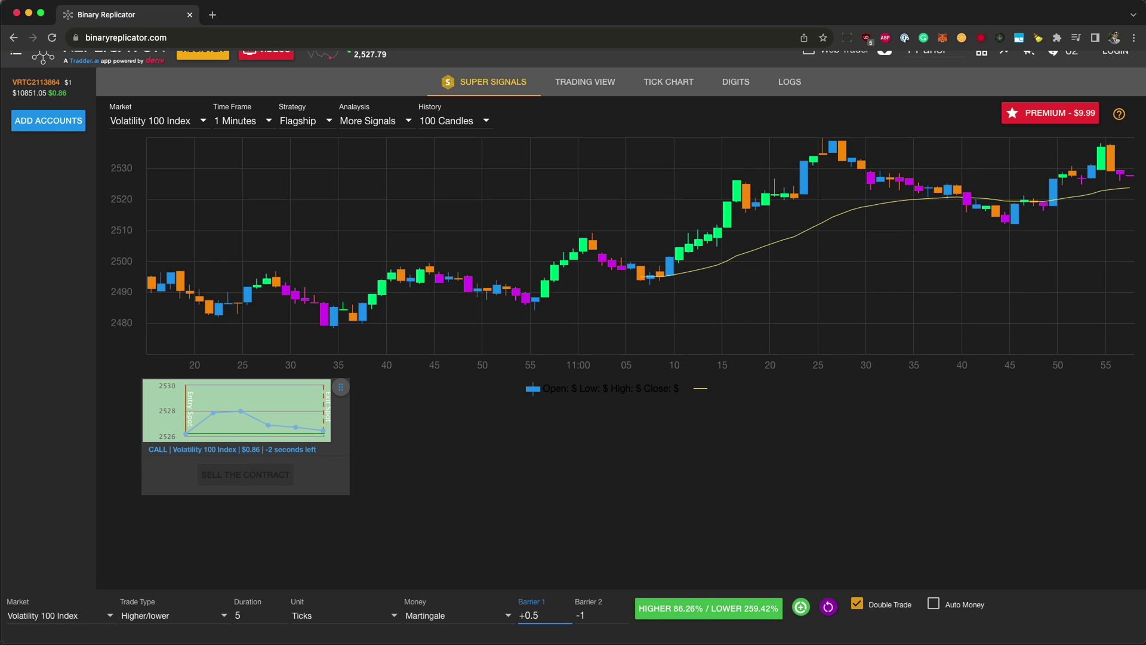
type("35")
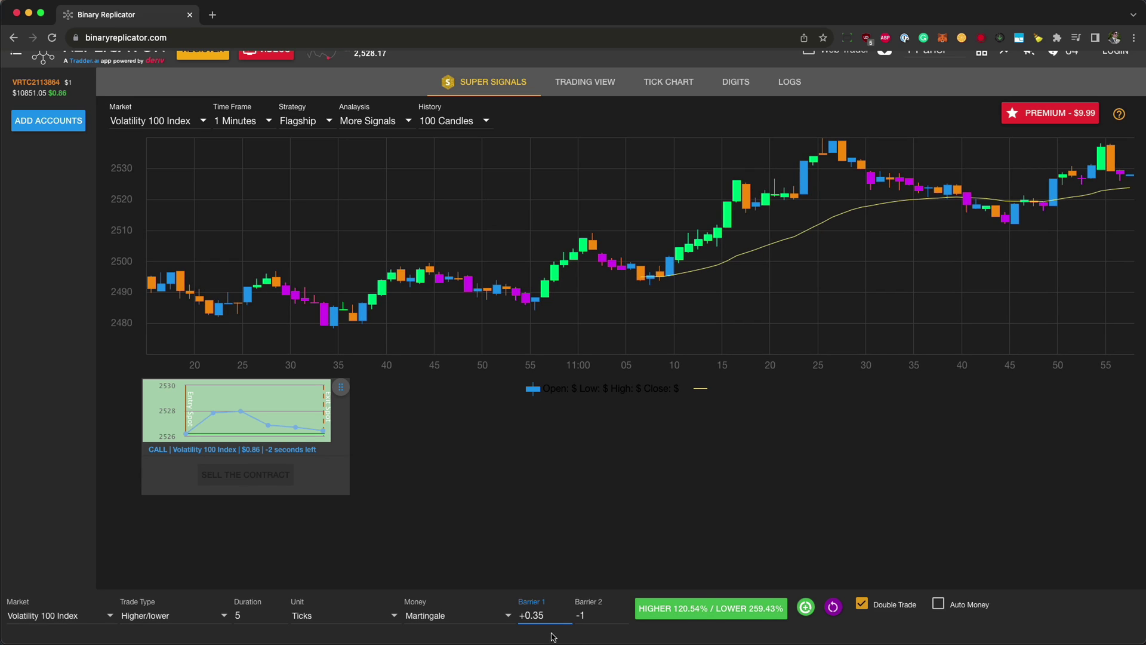
left_click(590, 615)
type("0.35")
scroll(619, 545, "up", 1)
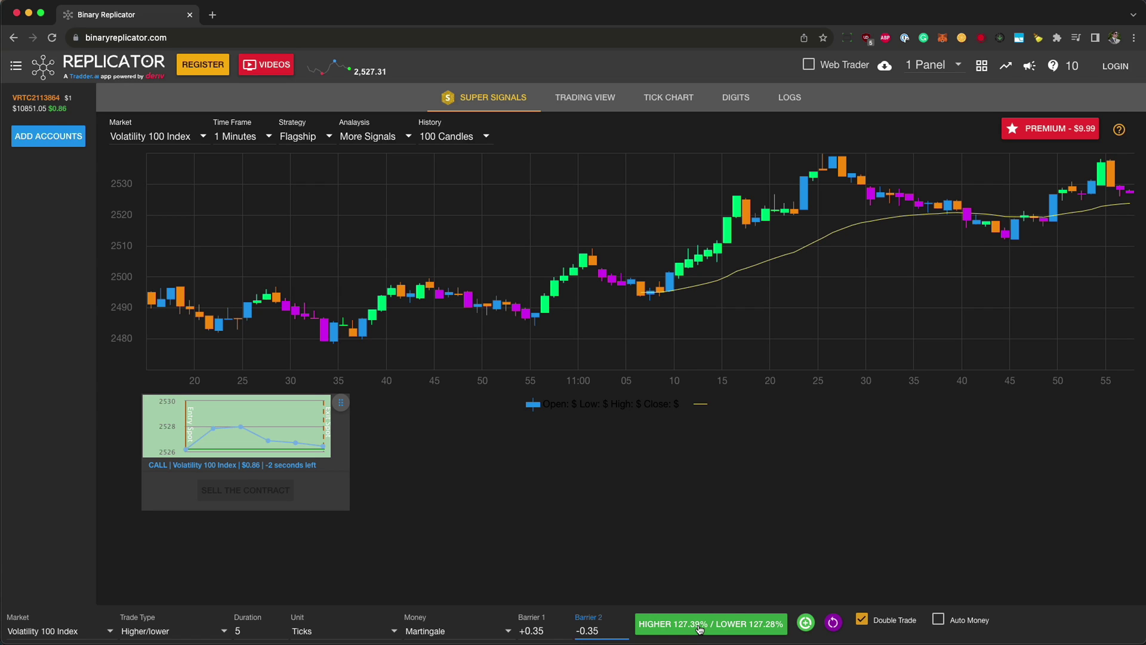
left_click(700, 629)
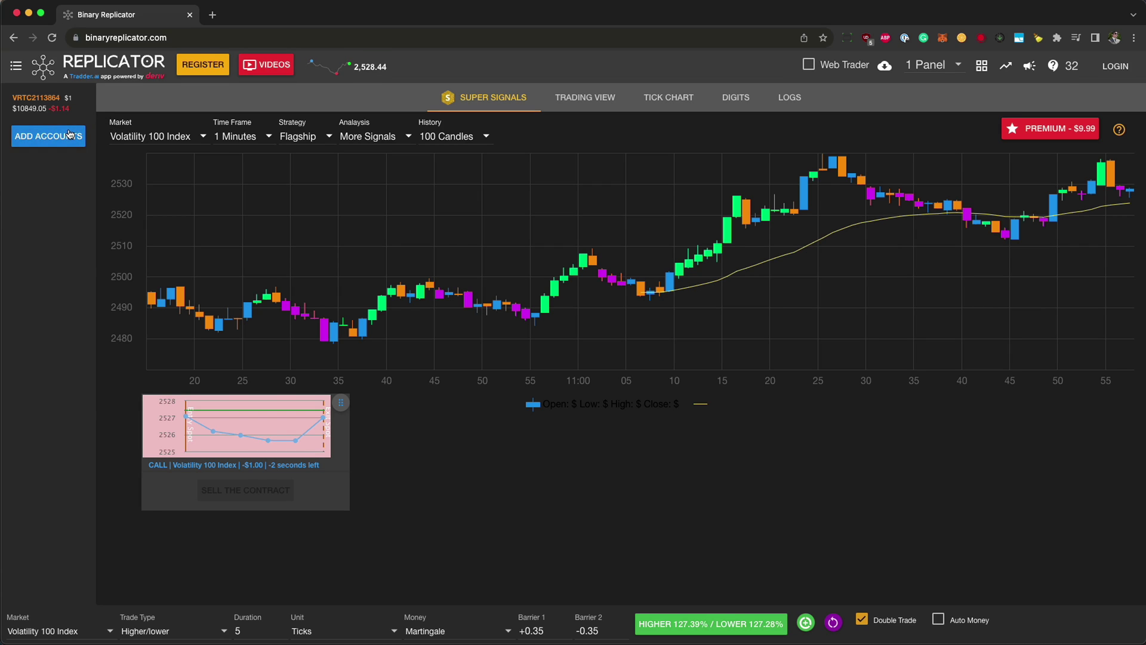
left_click(68, 133)
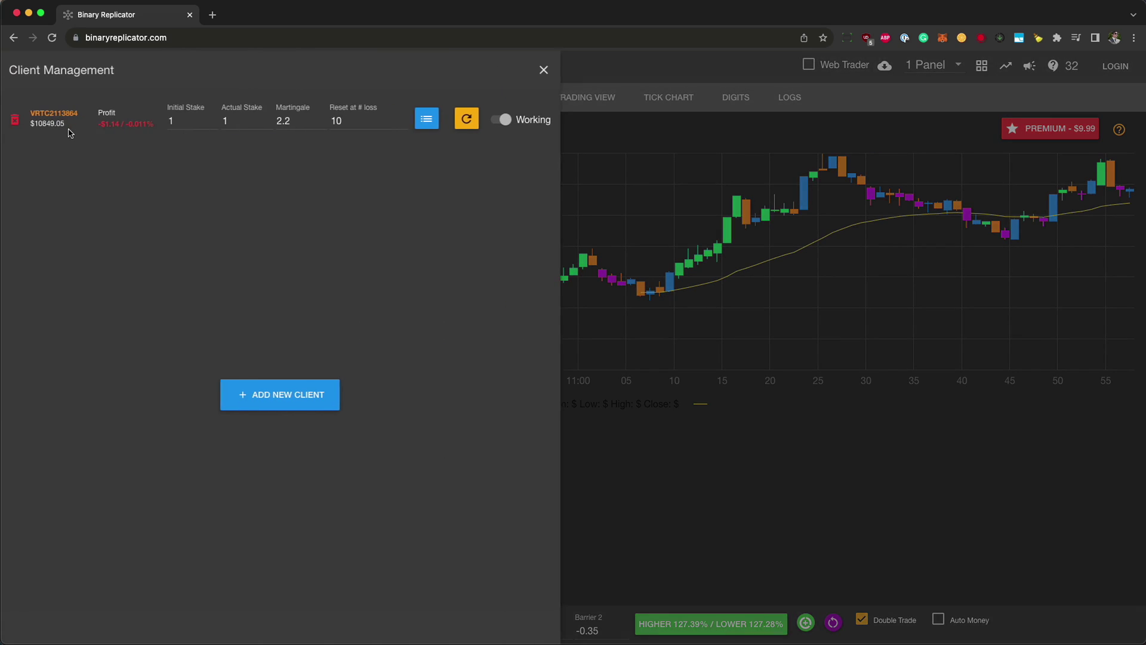
left_click(278, 397)
left_click(277, 420)
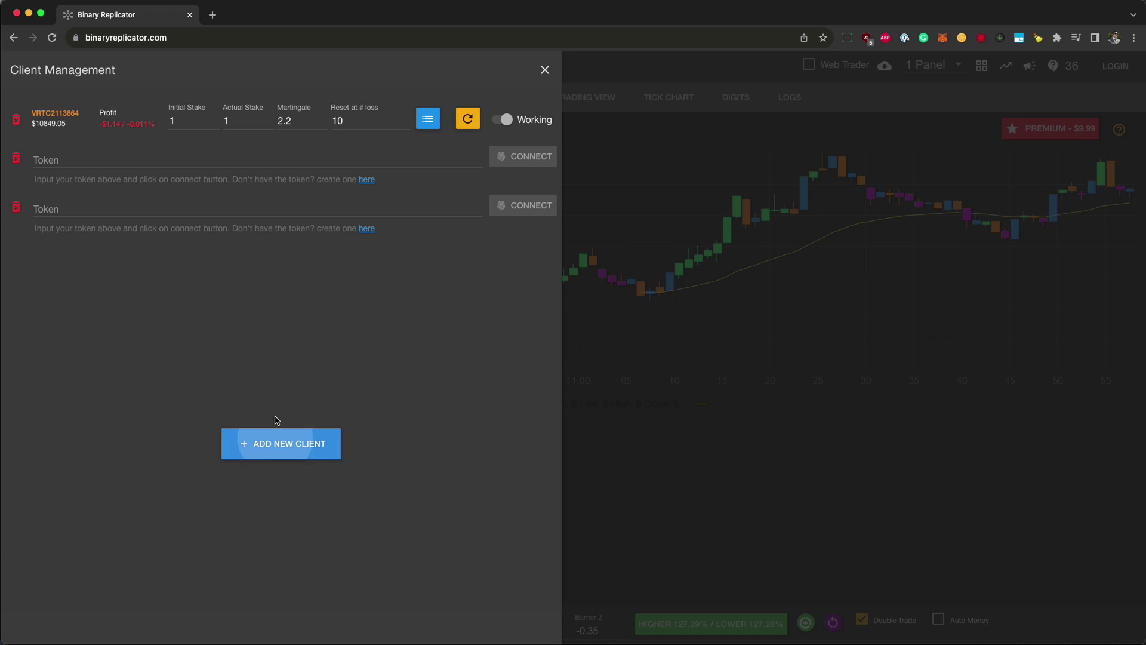
left_click(276, 442)
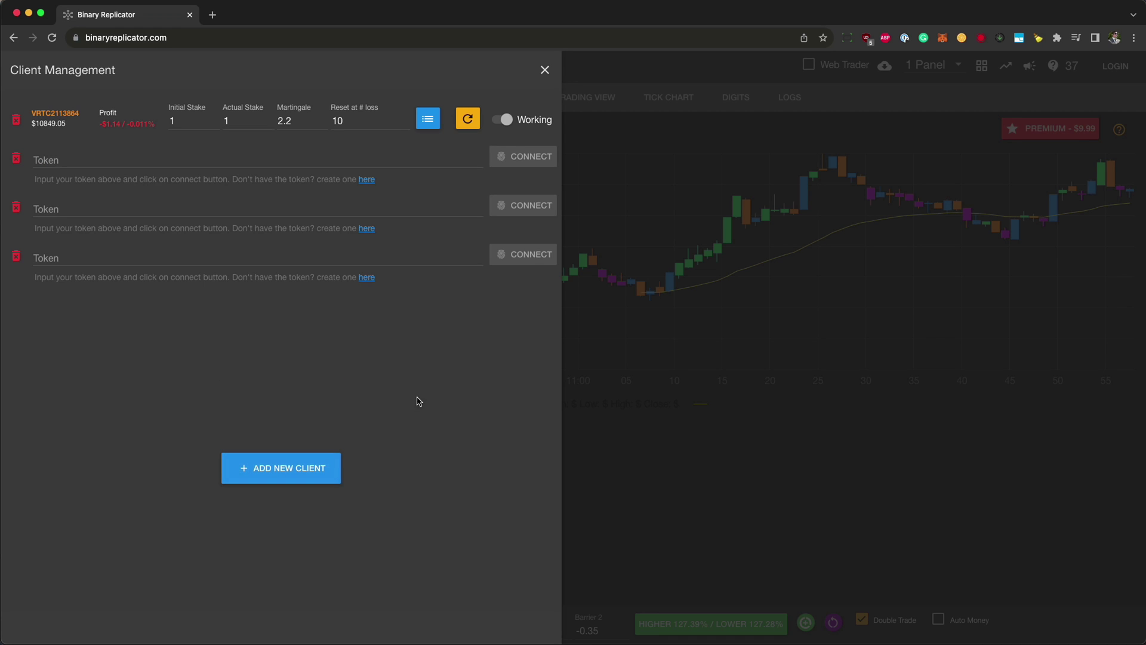
left_click(16, 255)
left_click(17, 206)
left_click(17, 158)
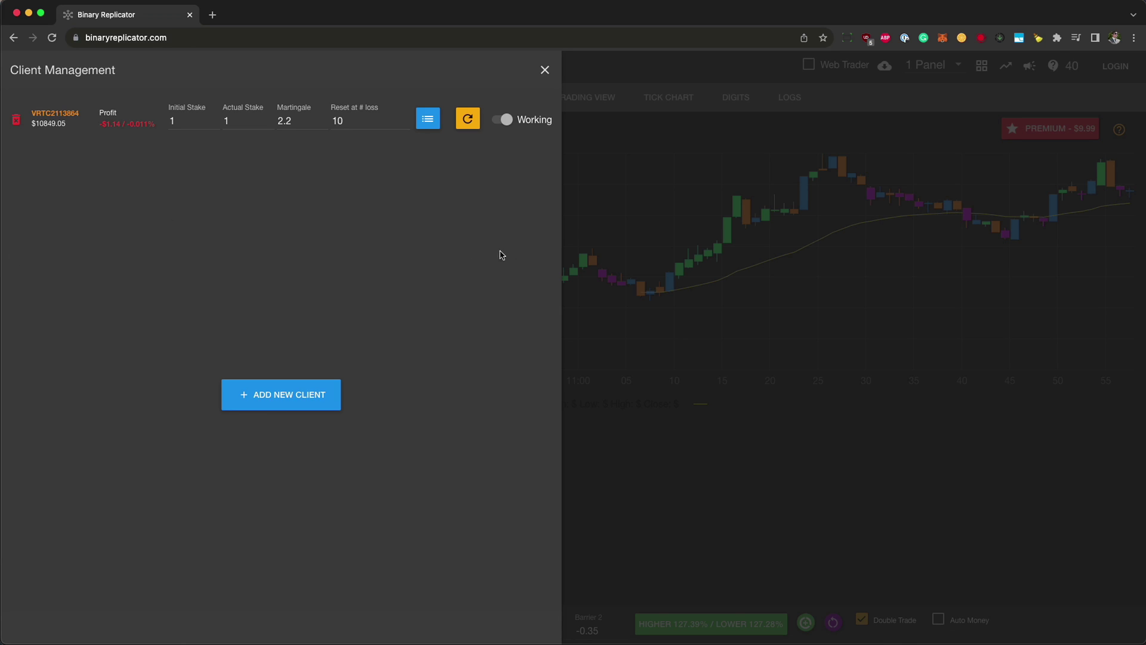
left_click(700, 280)
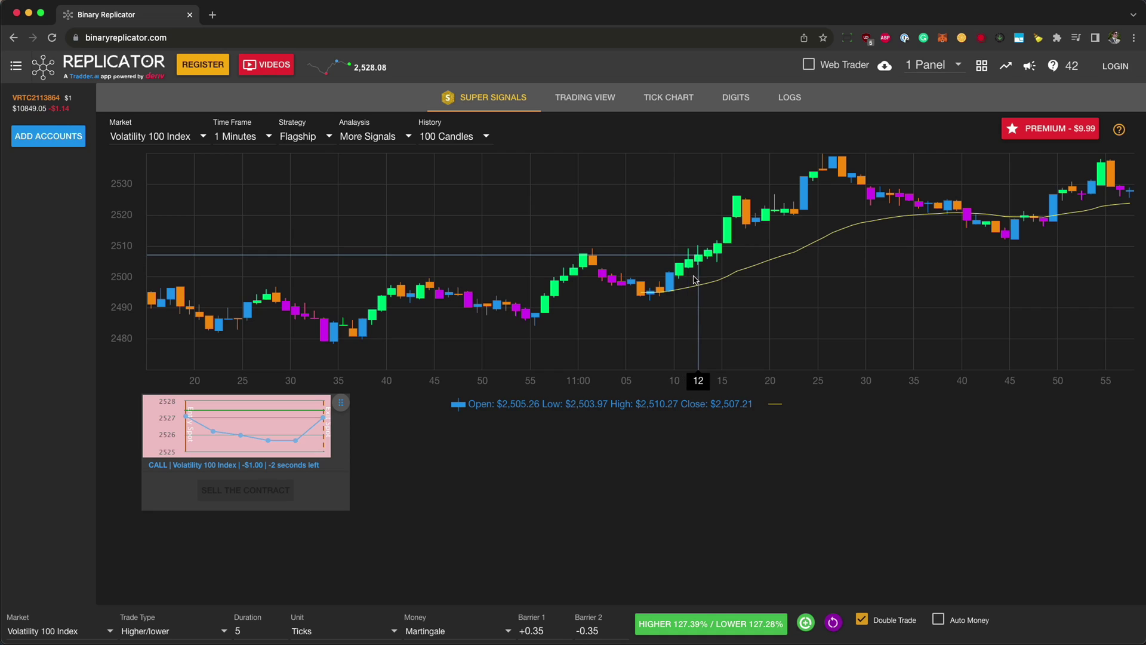
Enable Web Trader and set panels 2–4 to Volatility 75, 50 and 25 Index
left_click(809, 65)
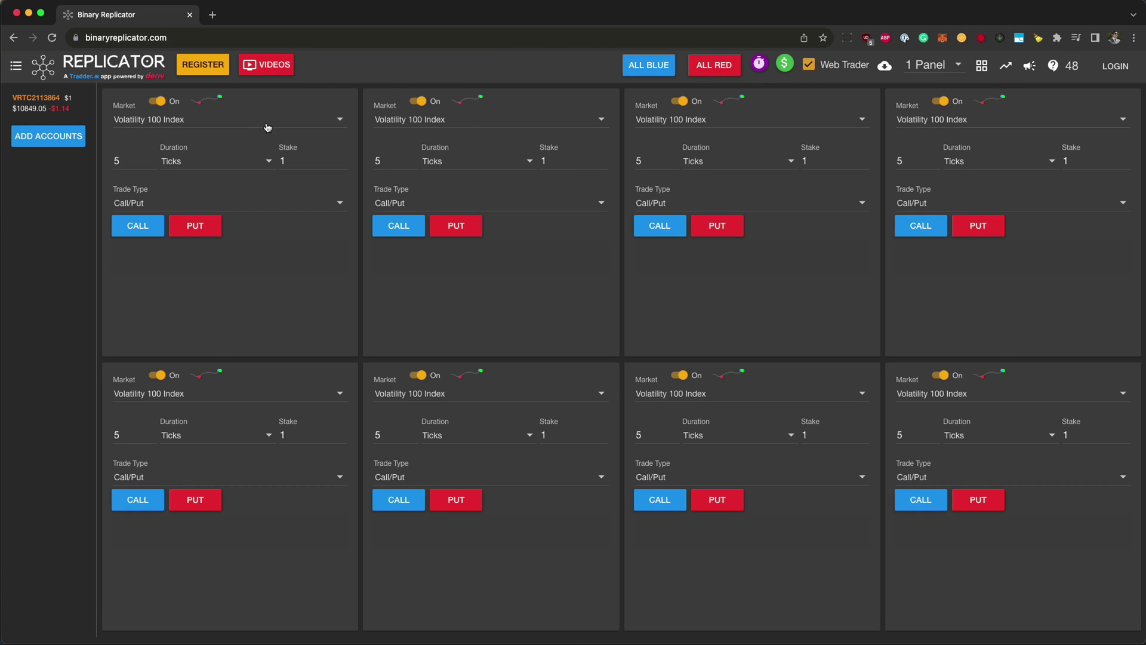
left_click(433, 123)
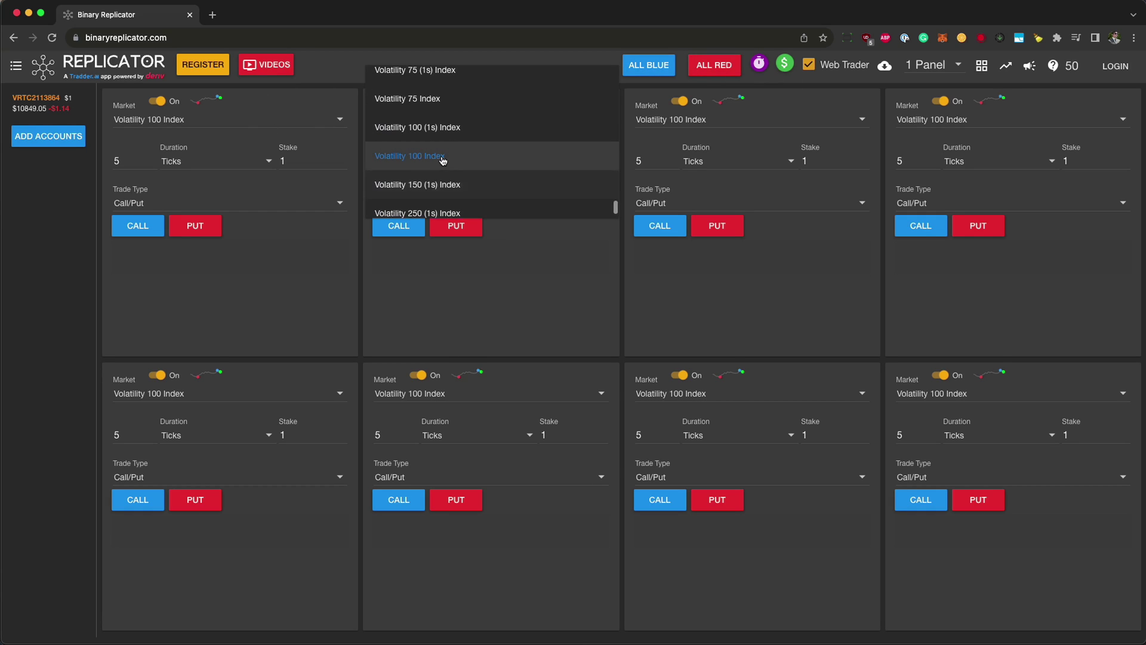
scroll(443, 160, "up", 2)
left_click(438, 151)
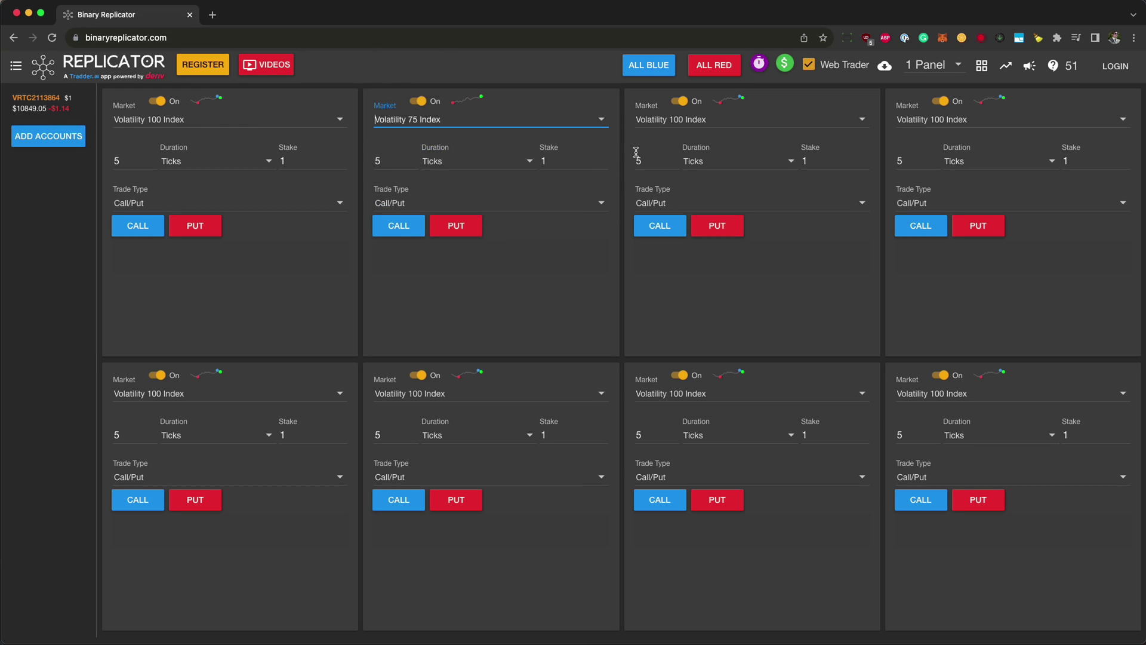
left_click(707, 127)
scroll(706, 123, "up", 3)
left_click(701, 117)
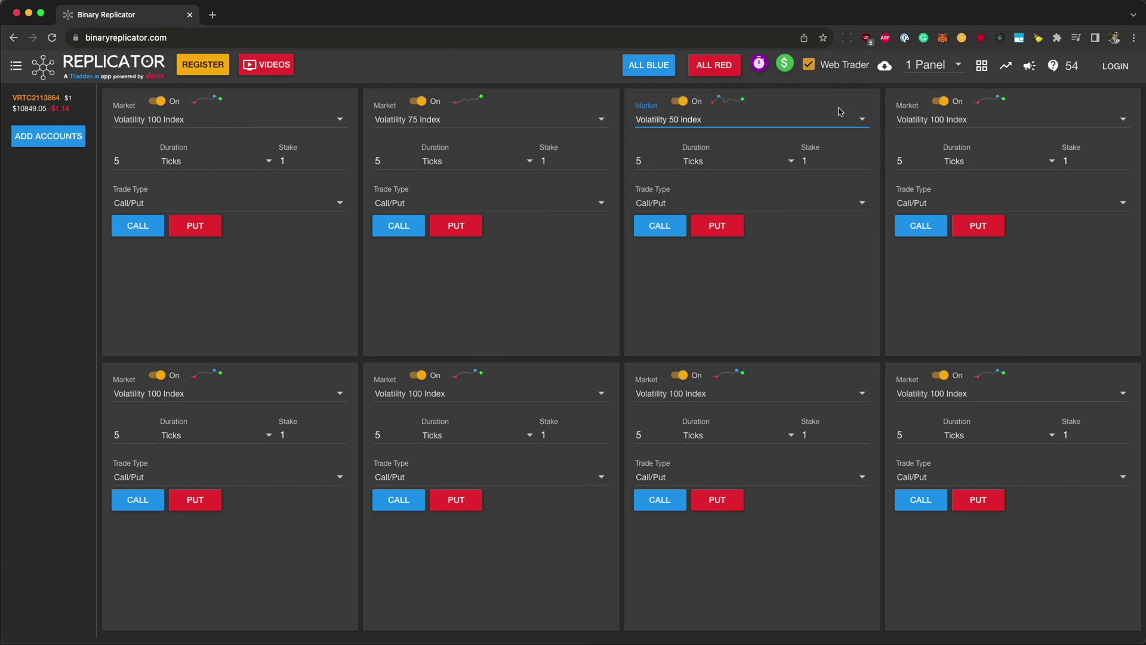
left_click(956, 127)
scroll(949, 119, "up", 3)
left_click(946, 113)
left_click(575, 319)
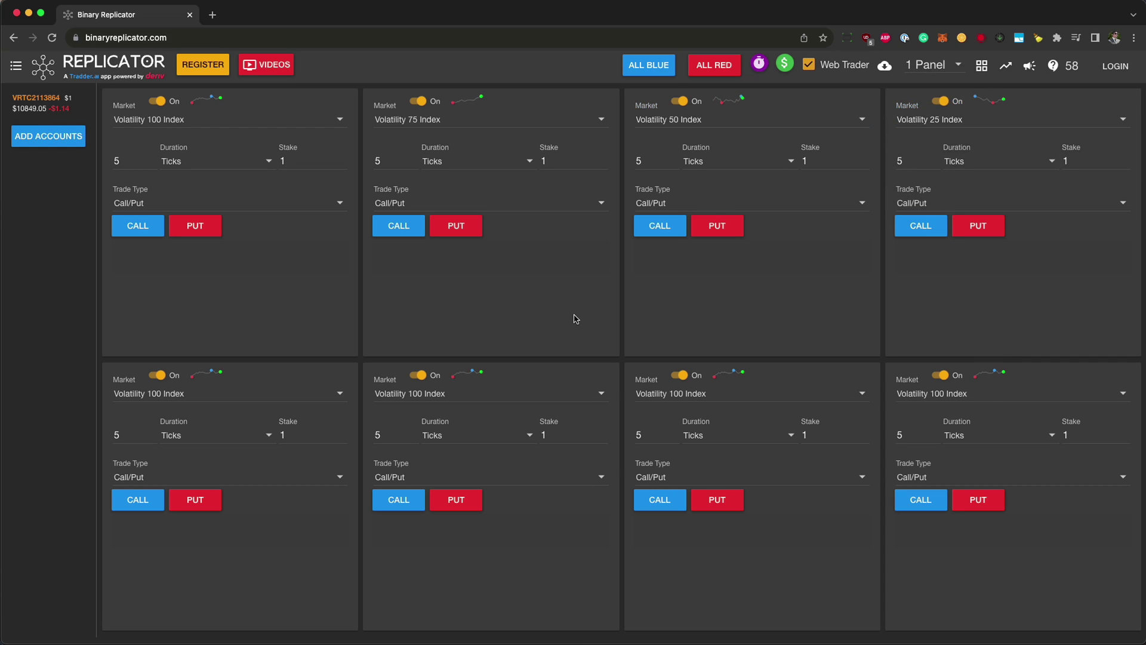
Place CALL trades on the first four web trader panels
left_click(141, 231)
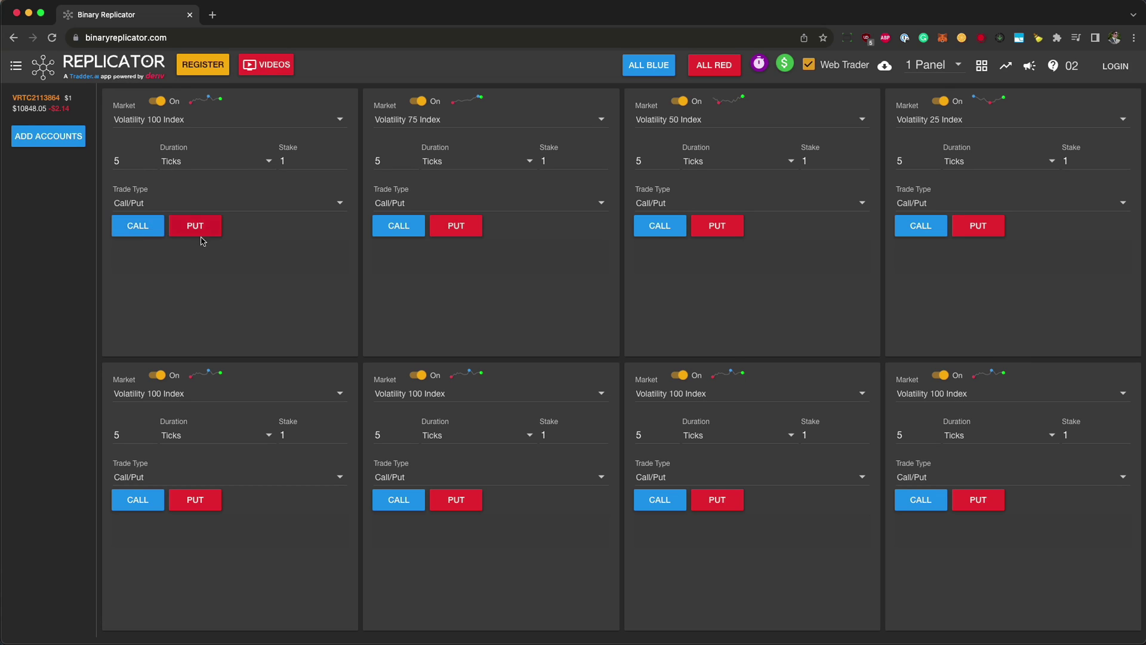
left_click(398, 233)
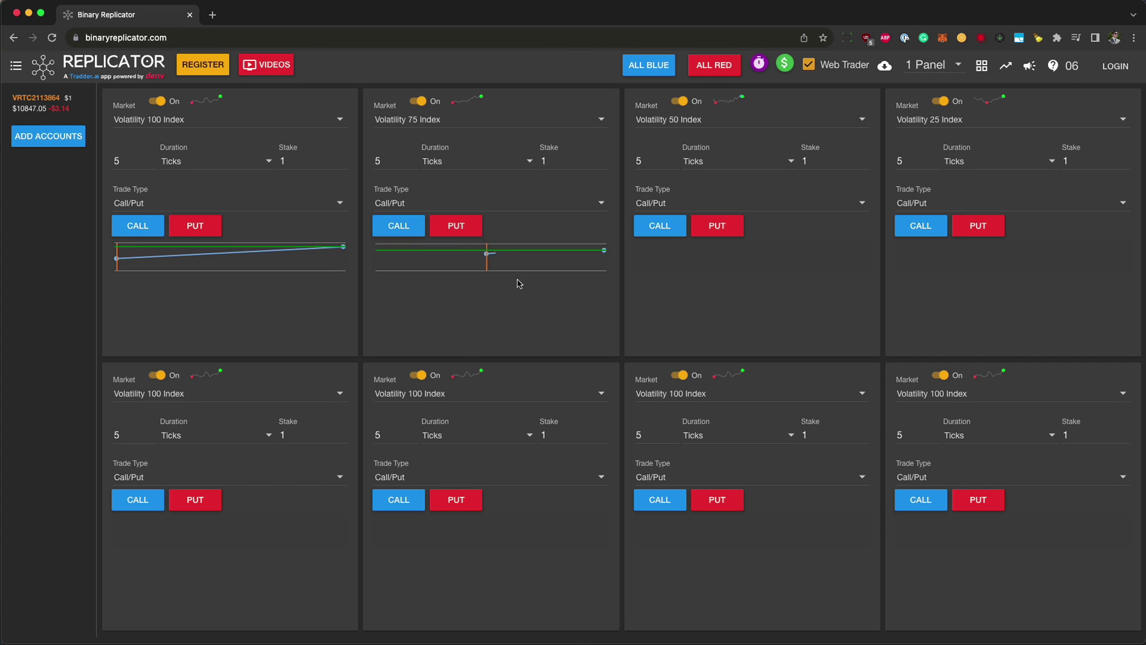
left_click(719, 228)
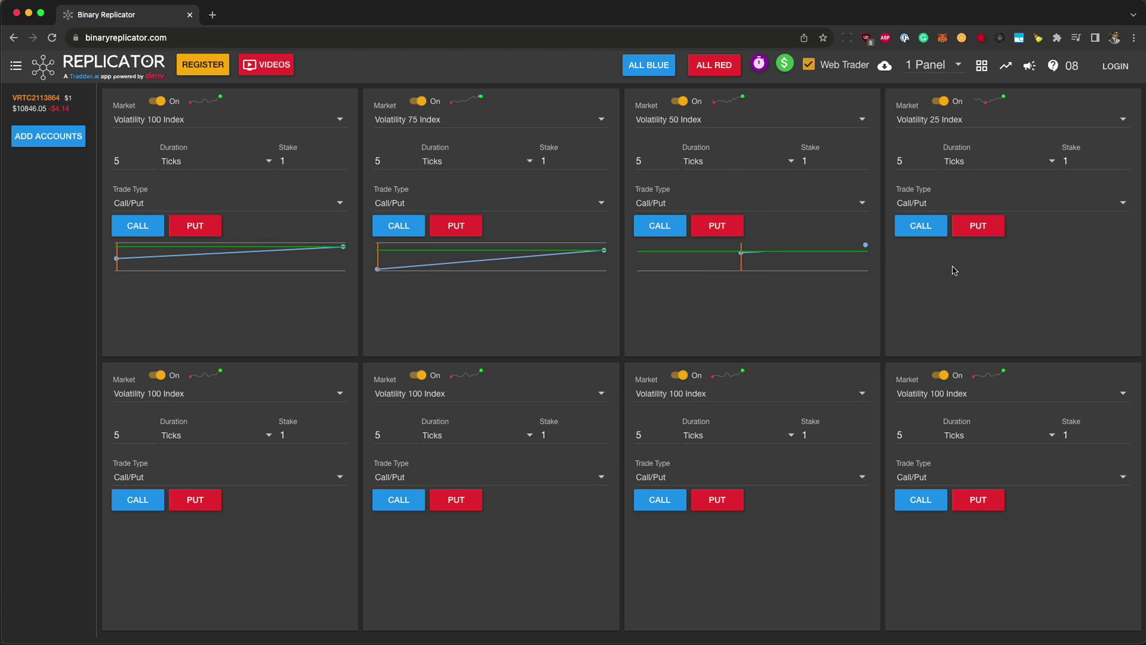
left_click(978, 227)
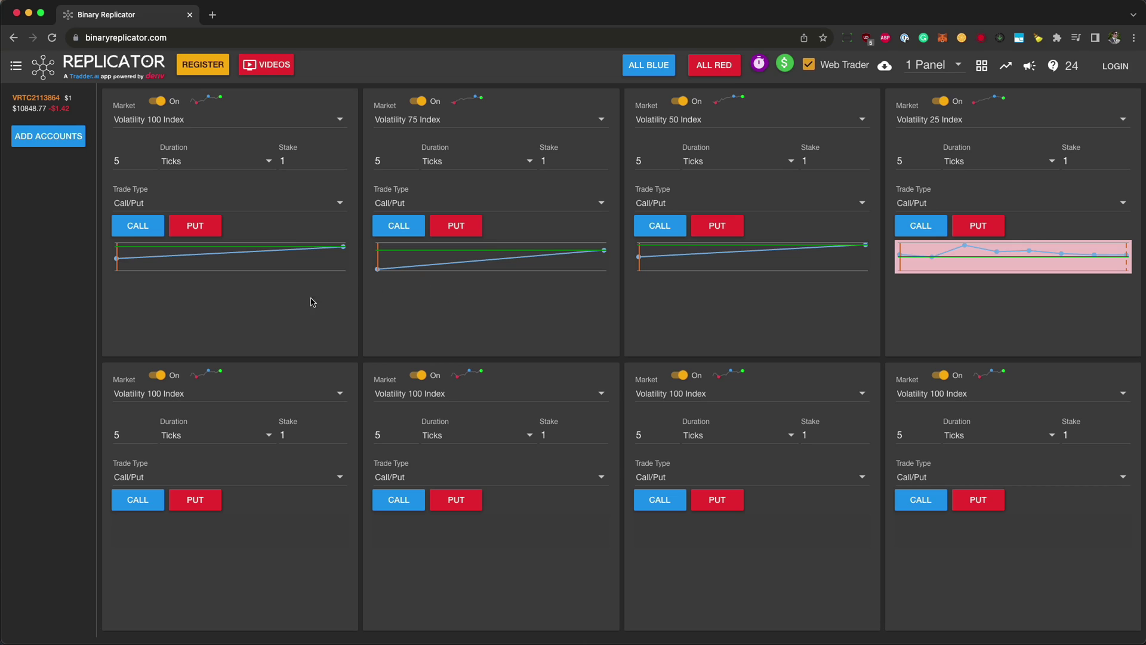
Run CALL trades, then PUT trades, on all eight panels and turn Web Trader off
left_click(640, 69)
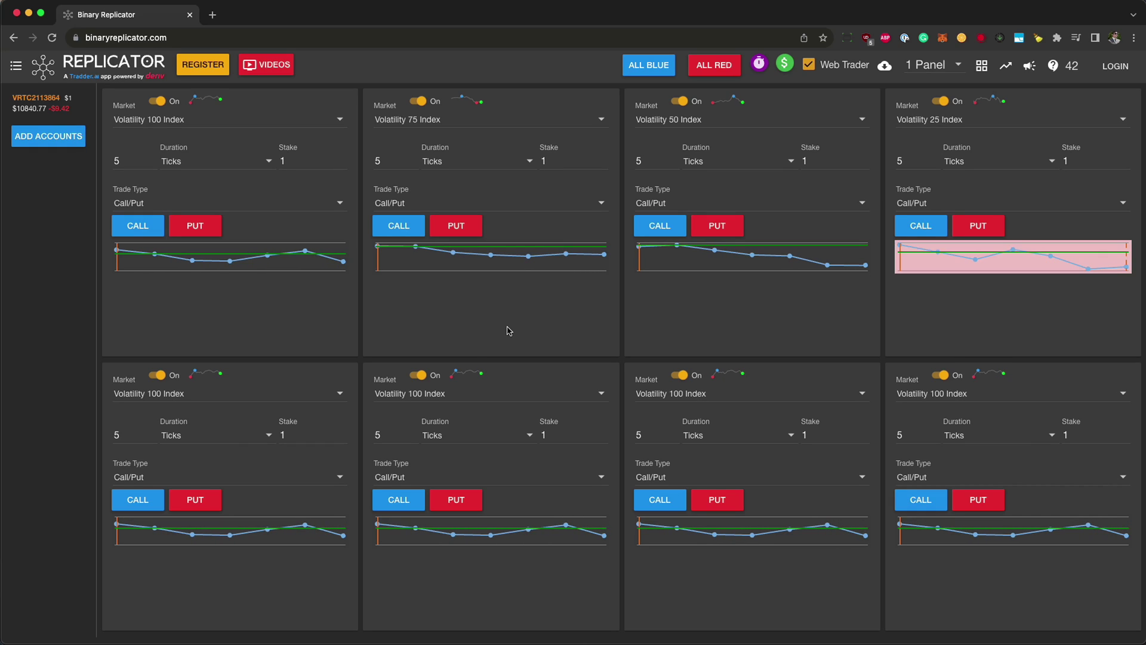
left_click(699, 73)
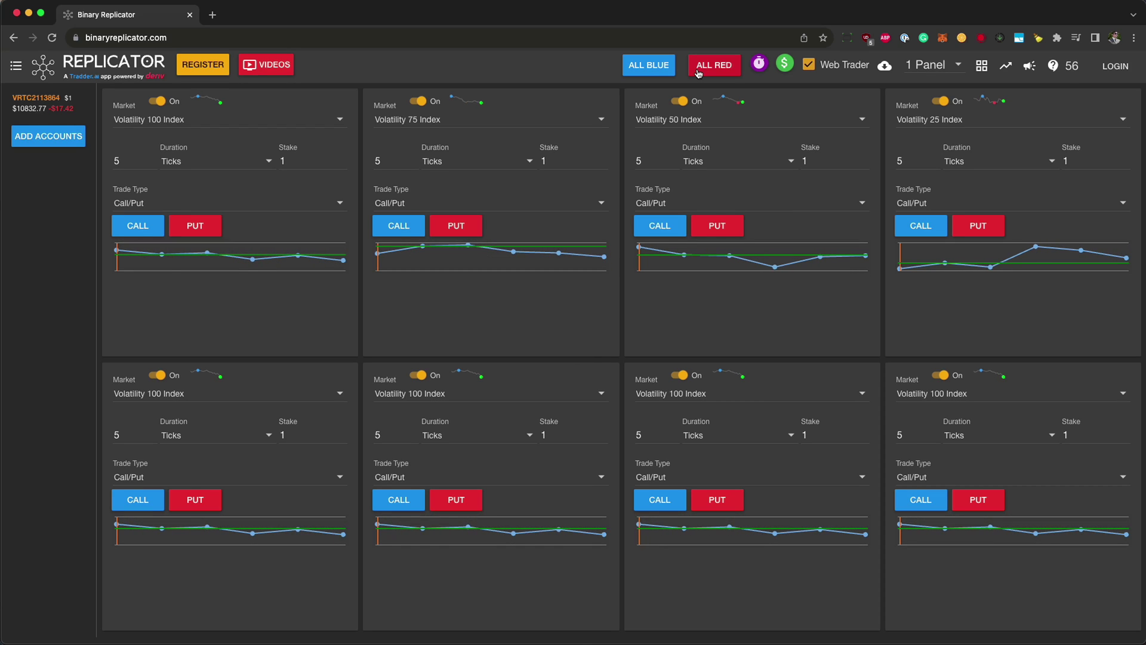
left_click(698, 72)
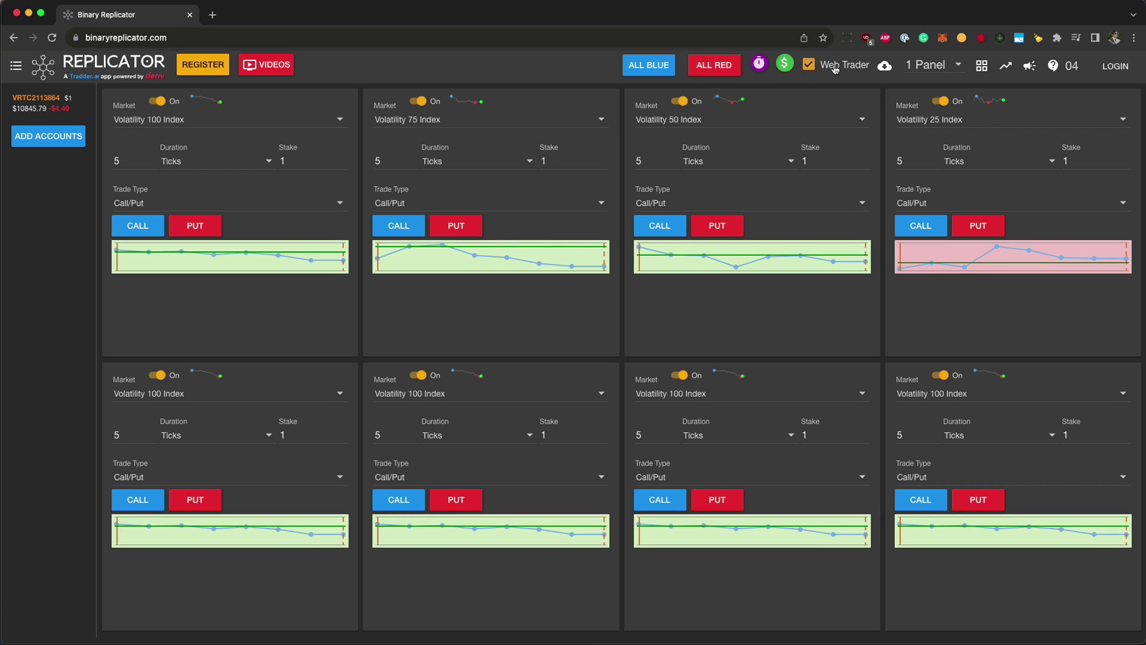
left_click(809, 66)
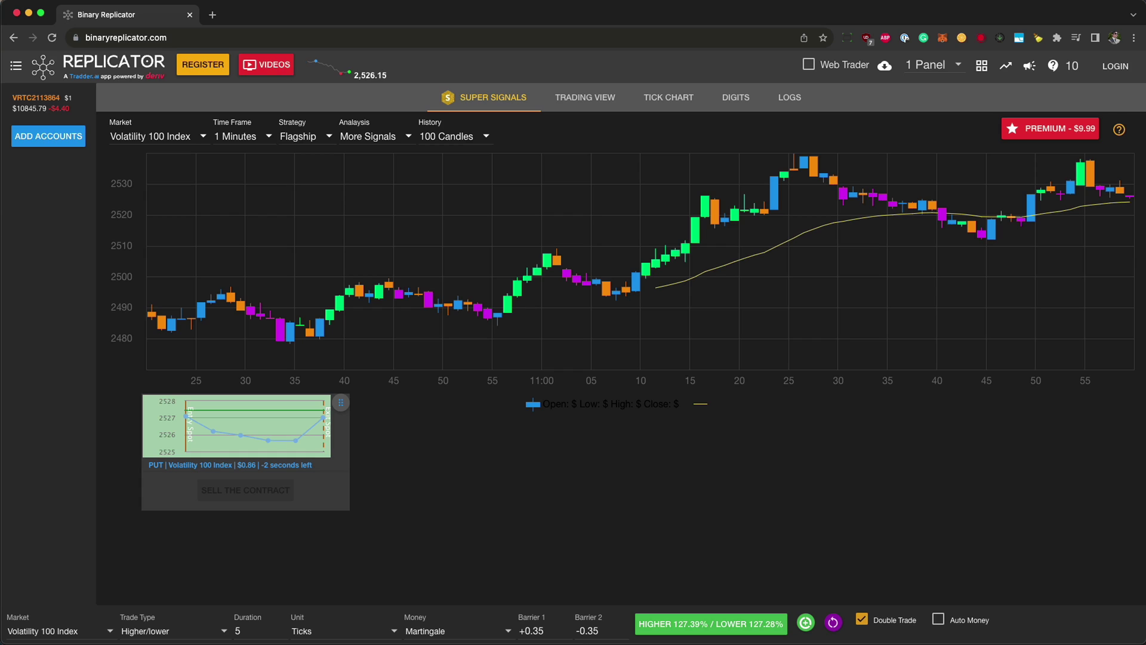
Switch to Trading View and show 8 chart panels at once
left_click(575, 96)
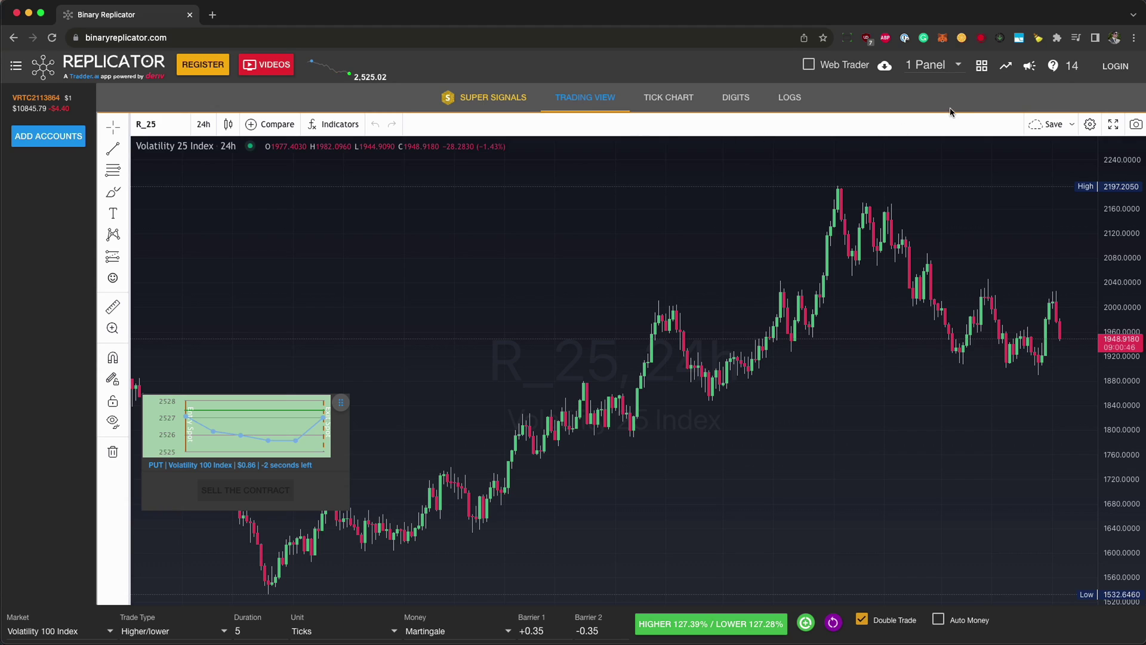
left_click(946, 67)
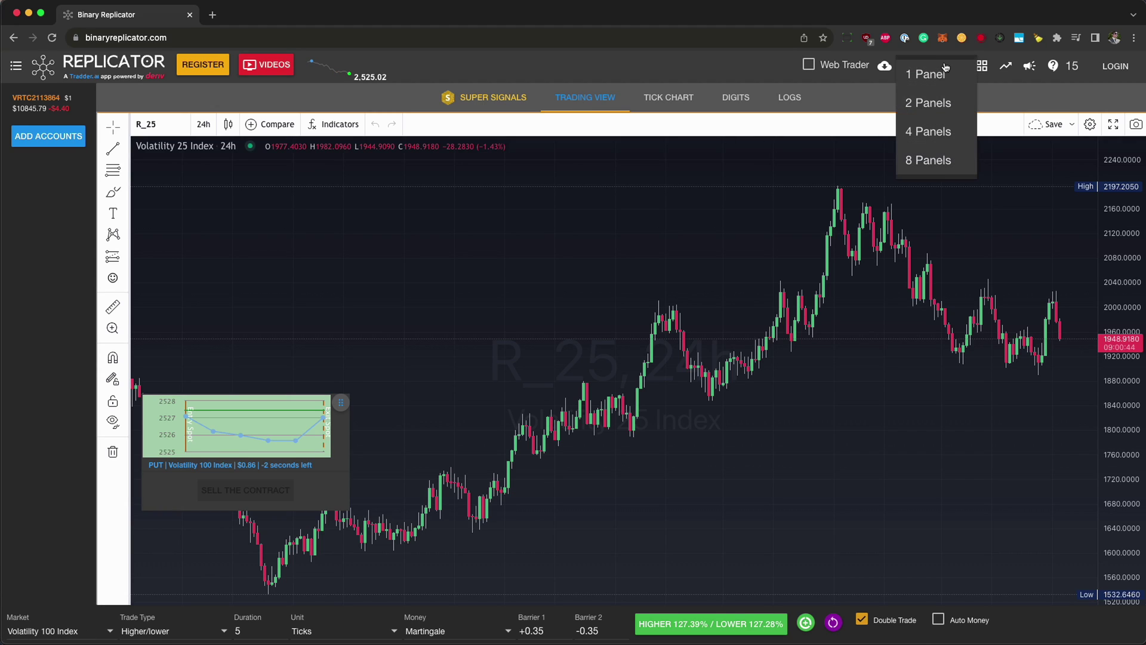
left_click(936, 160)
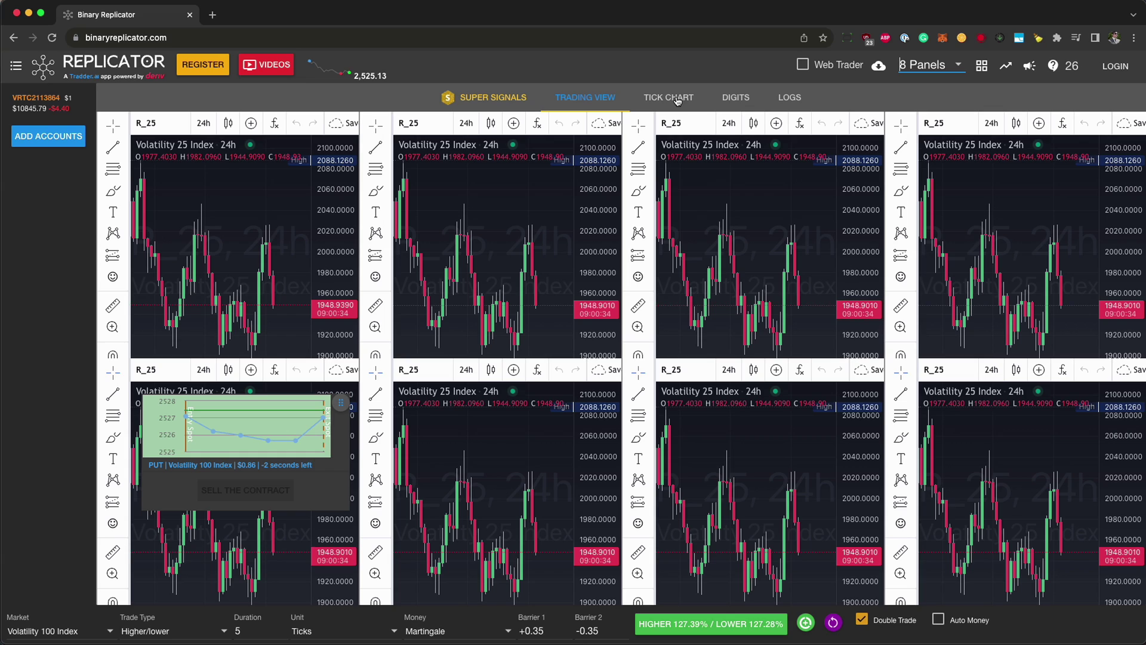
Step through the Tick Chart and Digits tabs, ending on the Logs trade list
left_click(677, 99)
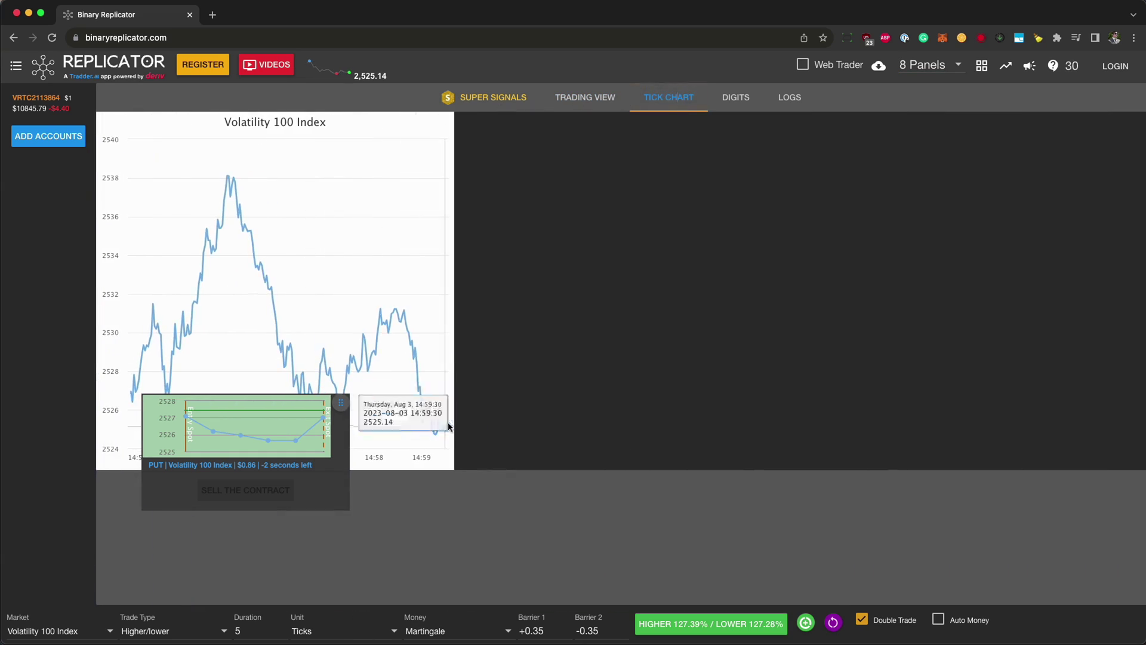
left_click(734, 100)
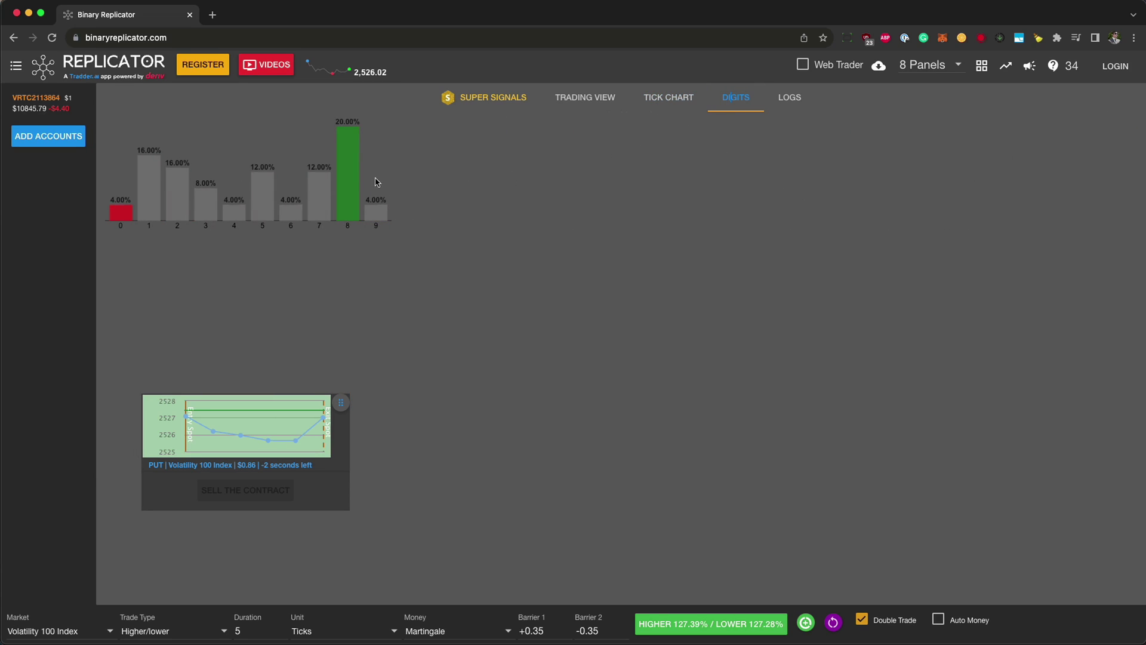
left_click(798, 104)
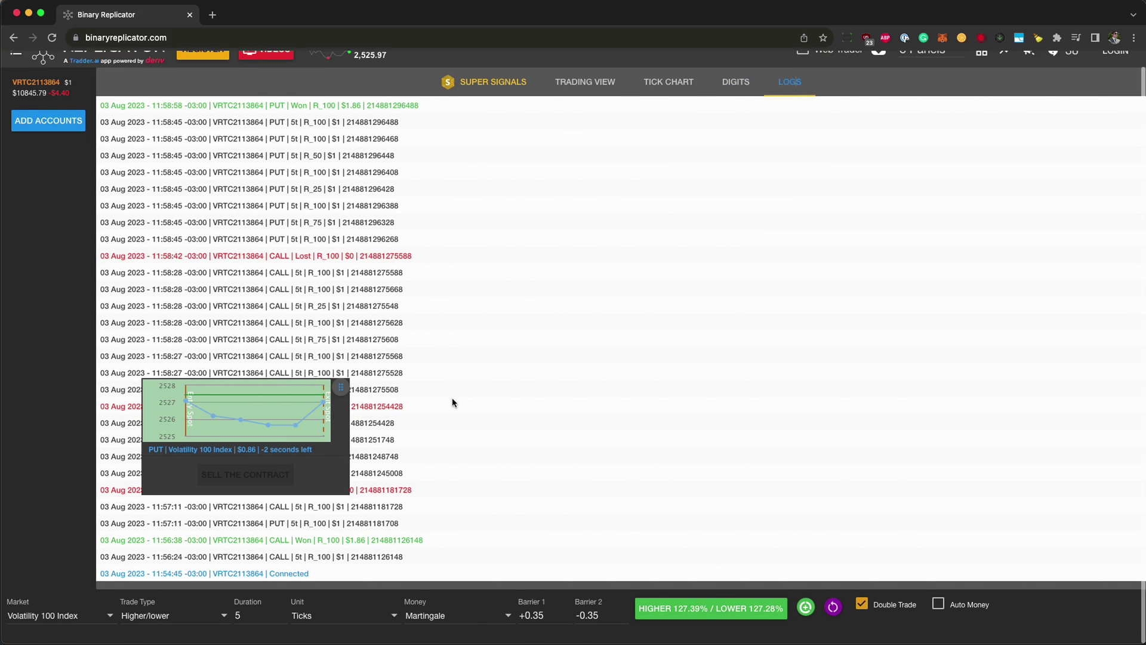